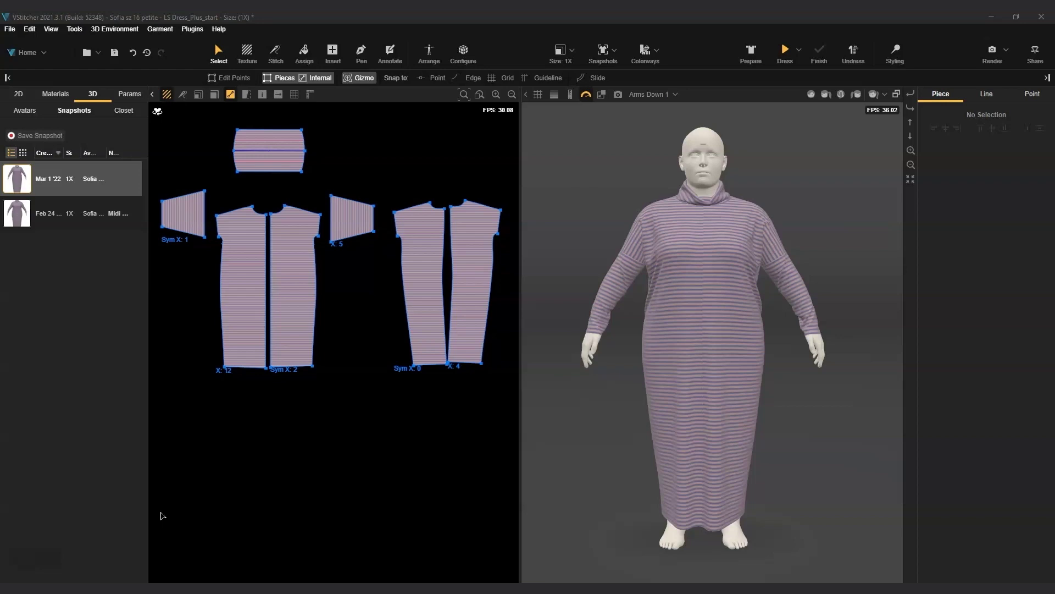
Nudge the right back body piece slightly right, then clear the selection.
click(463, 357)
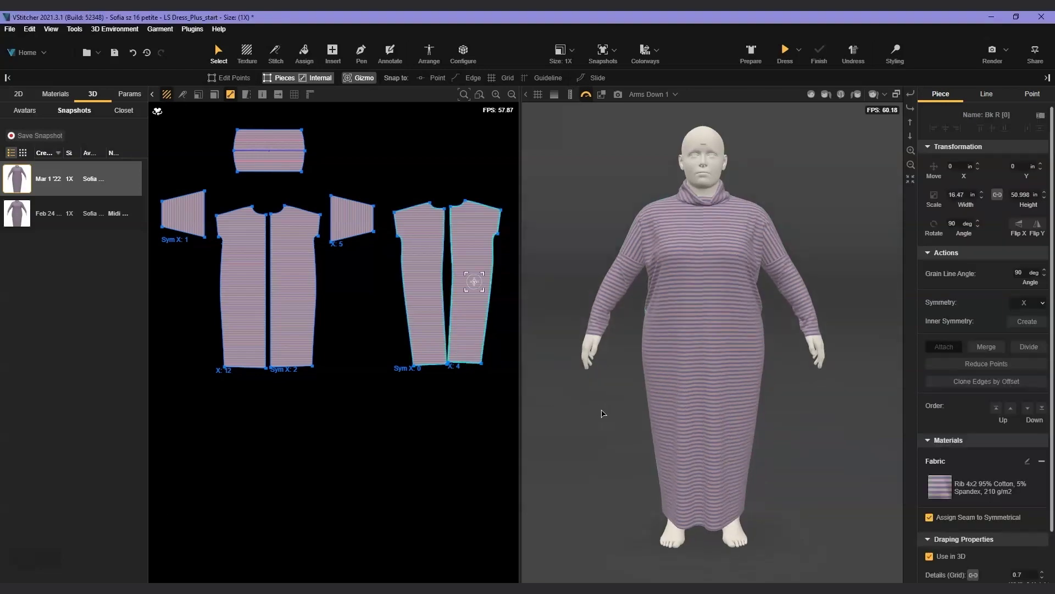
click(497, 419)
click(477, 289)
drag(480, 289, 467, 307)
click(443, 413)
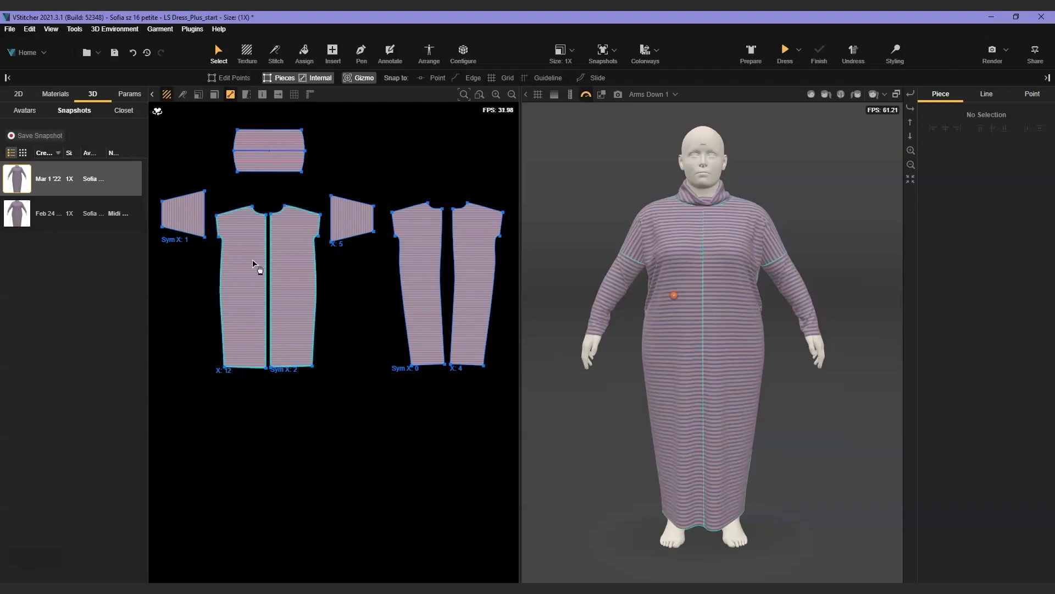
Import Dress V2.dxf, merged into the existing garment, and nest its pieces below the pattern.
click(10, 28)
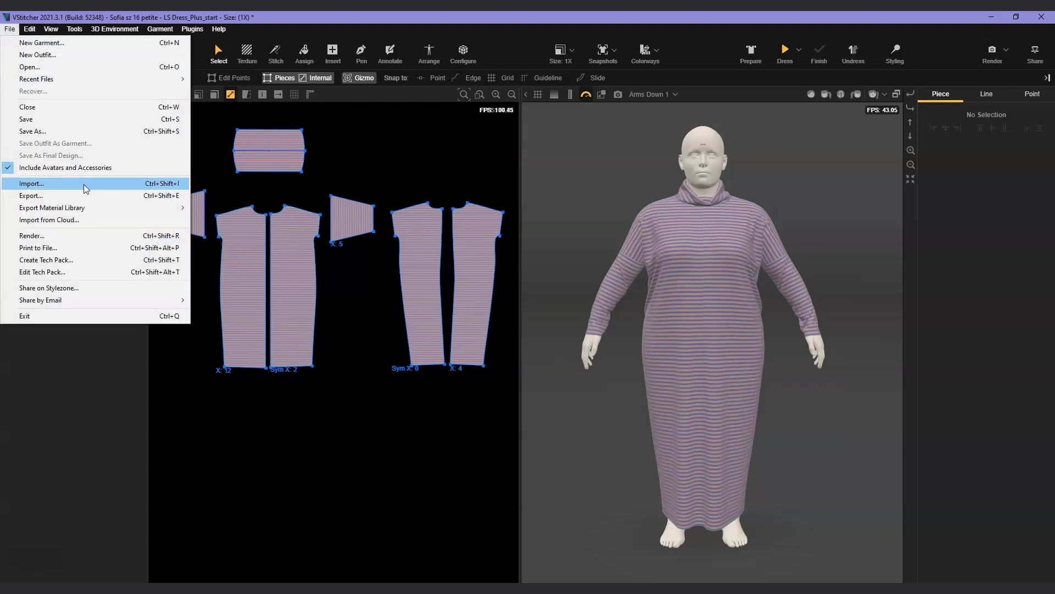
click(32, 184)
double_click(684, 179)
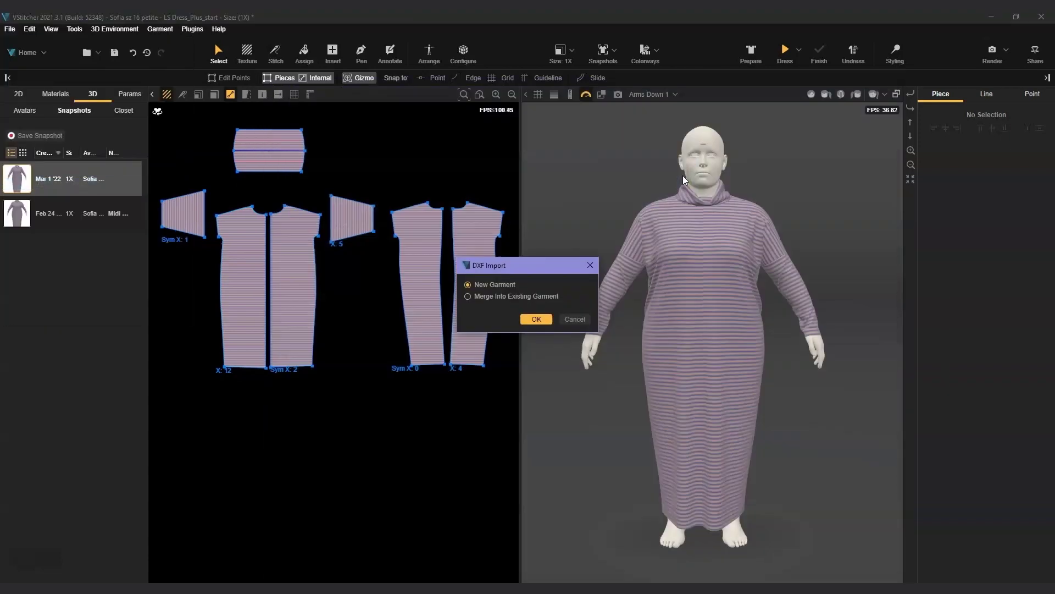
click(500, 295)
click(536, 319)
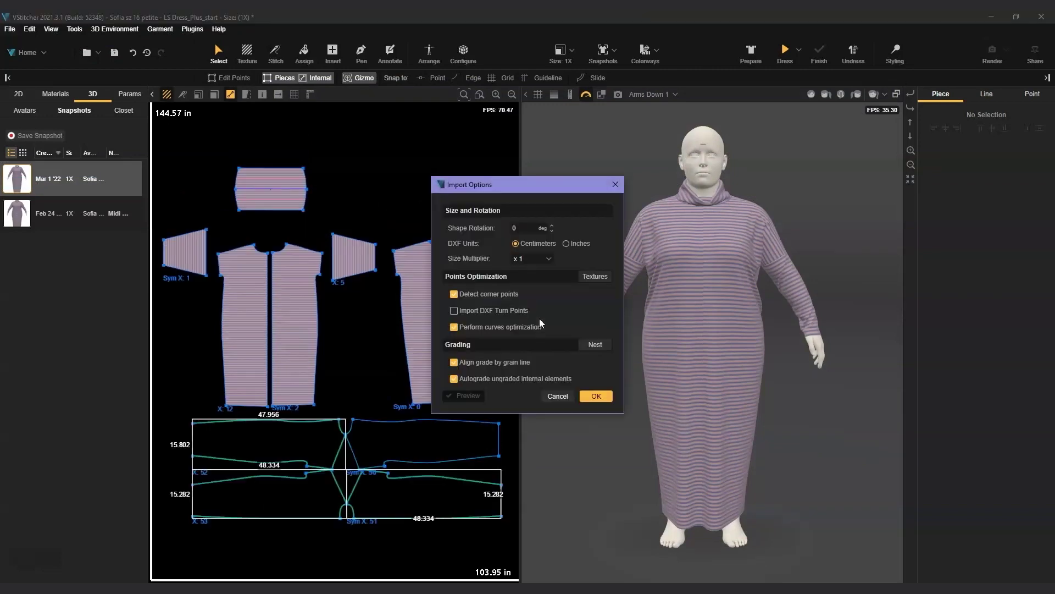
drag(541, 184, 660, 188)
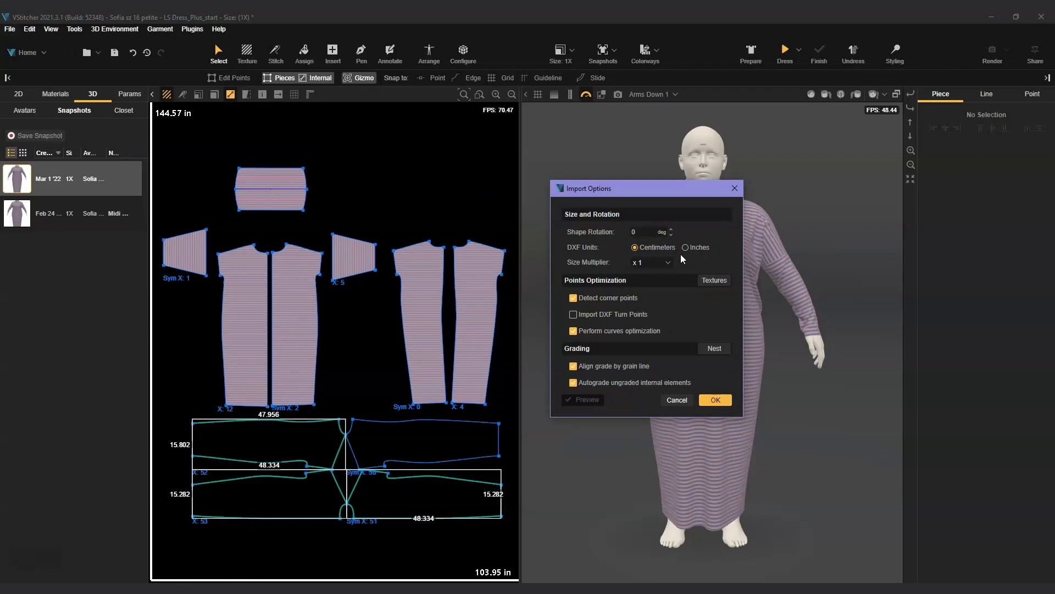
click(718, 350)
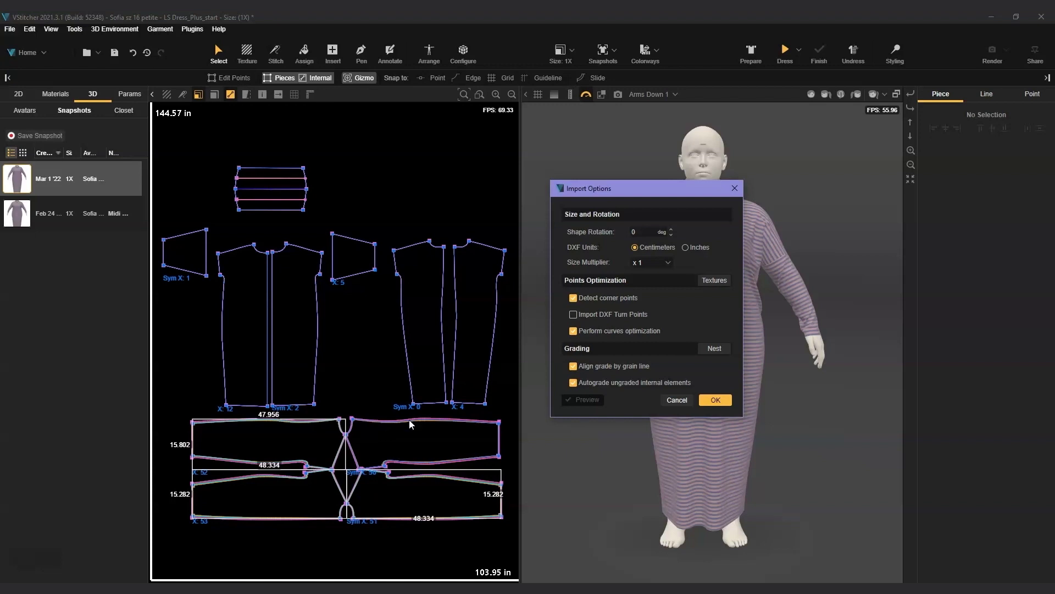
Accept the Import Options and exclude the imported pieces from 3D.
click(716, 400)
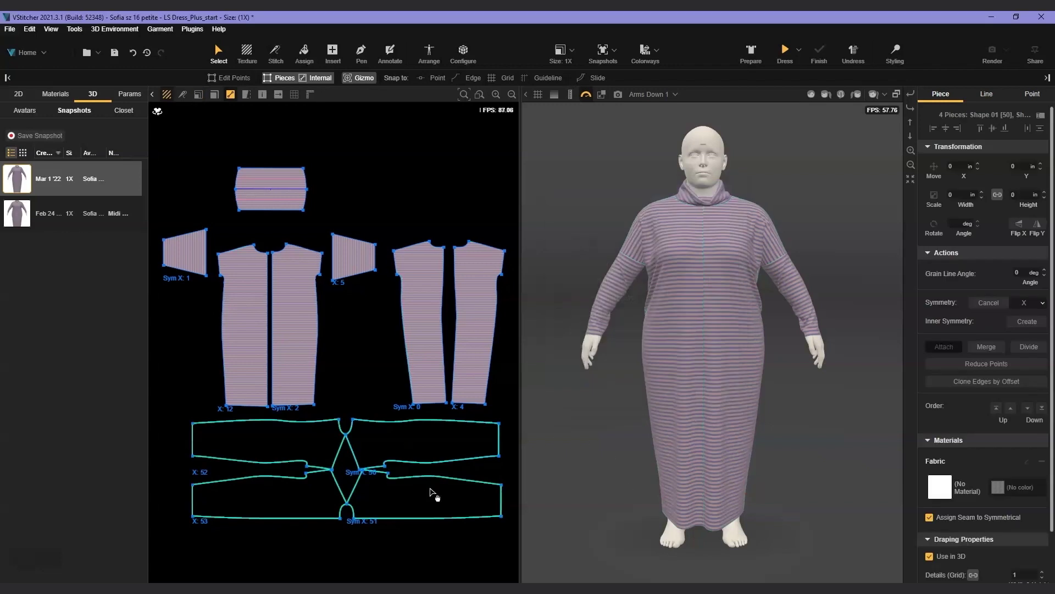
click(929, 556)
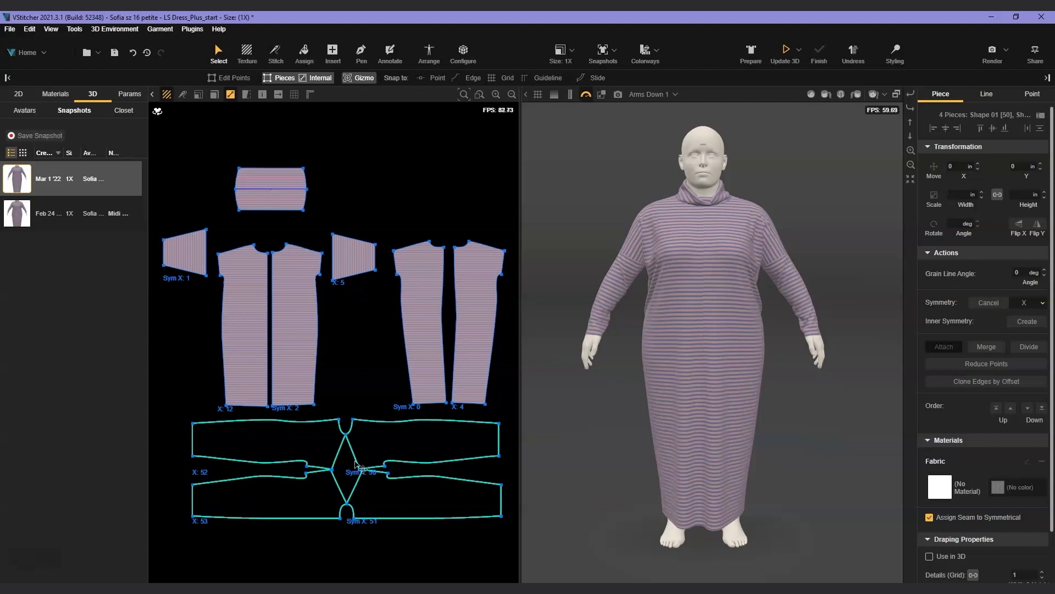
click(363, 385)
scroll(374, 363, down, 3)
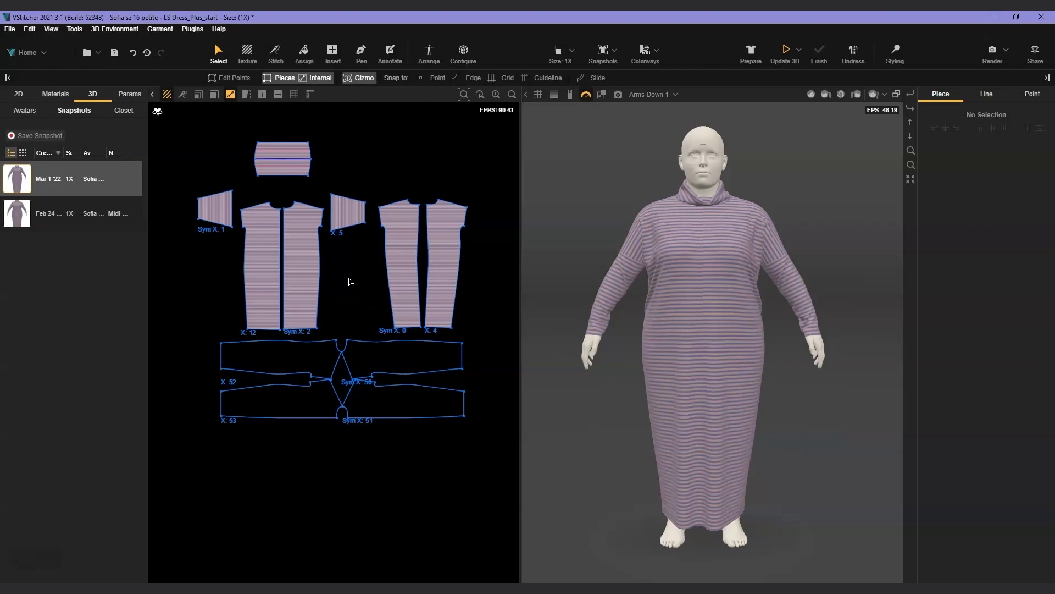
Stand pieces X:52 and X:53 upright below the pattern and add a mirrored copy of X:53.
click(297, 367)
drag(302, 369, 465, 409)
click(272, 371)
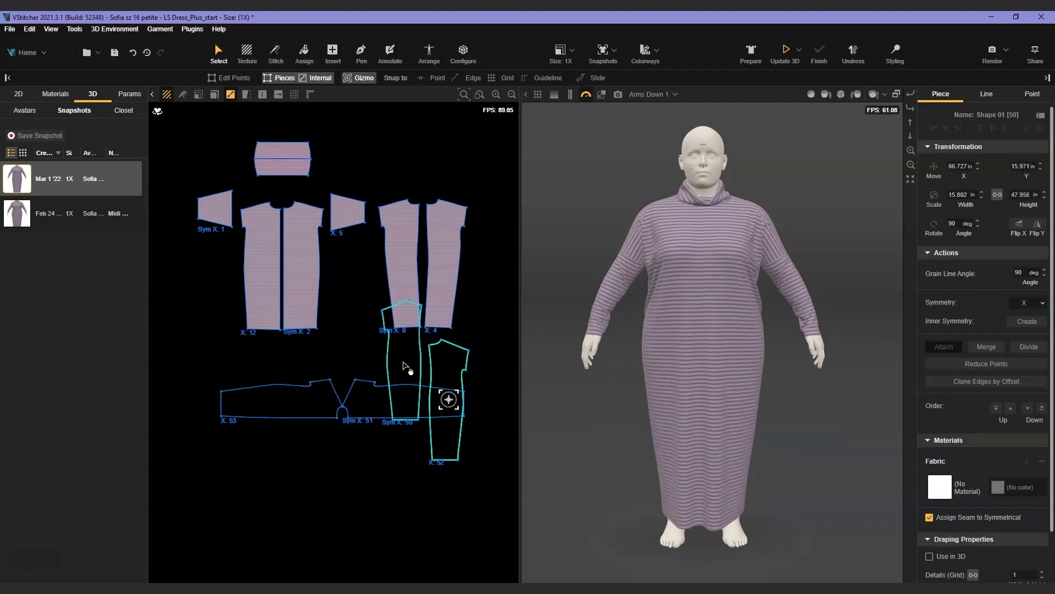
drag(294, 410, 254, 373)
click(207, 359)
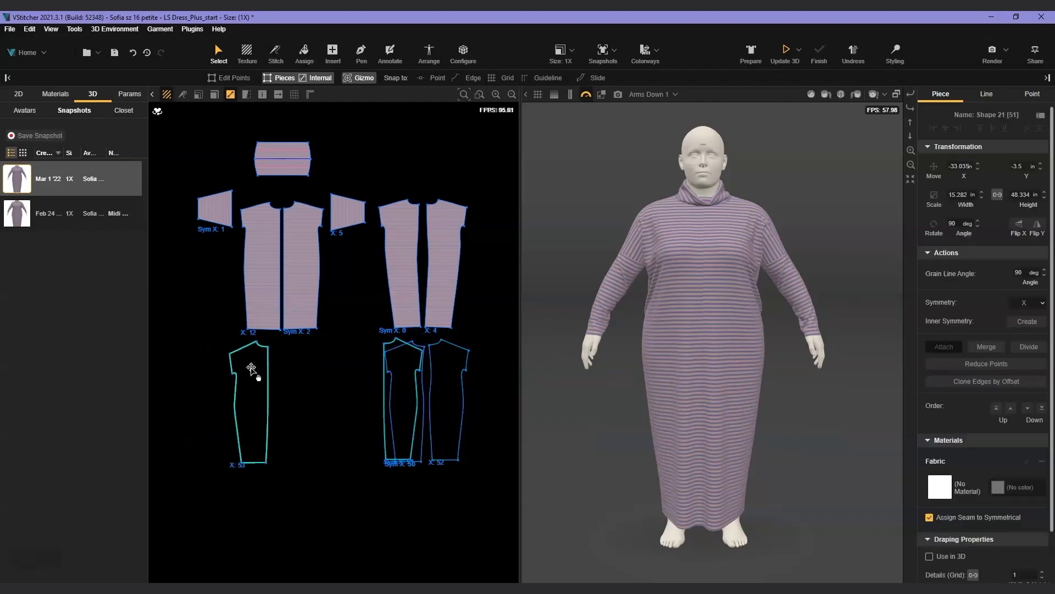
key(ctrl+shift+d)
drag(353, 405, 248, 407)
click(213, 401)
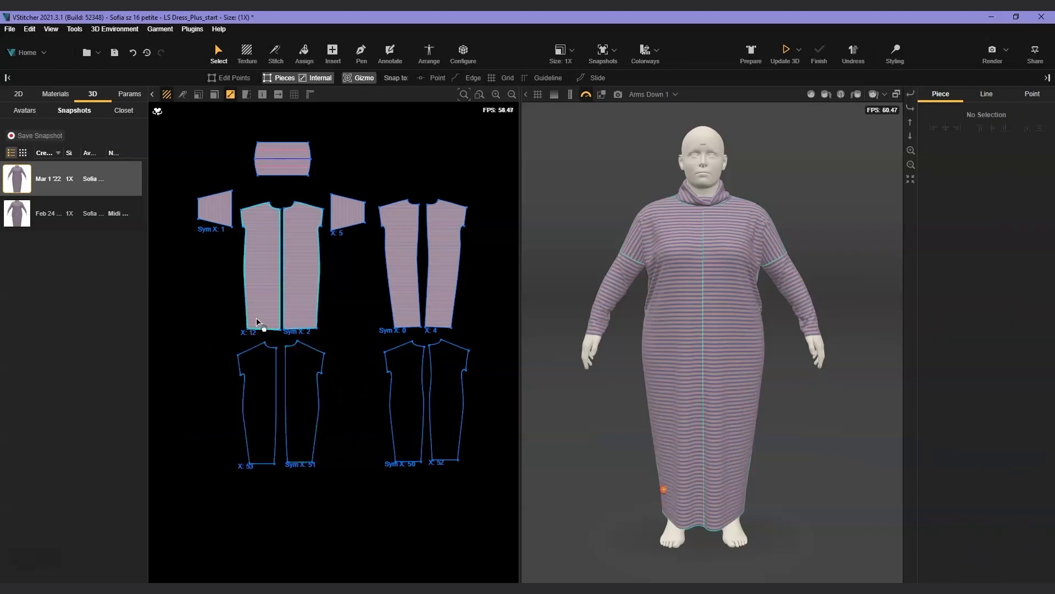
Replace Front R with imported piece X:53 using Replace Pieces > Between 2 Selected.
click(259, 280)
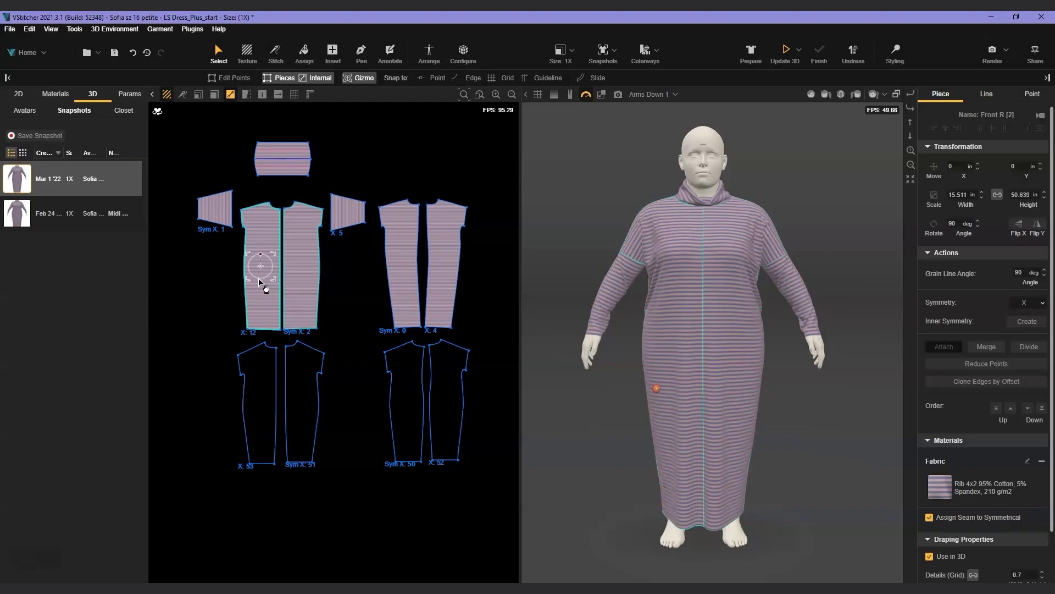
shift+click(262, 383)
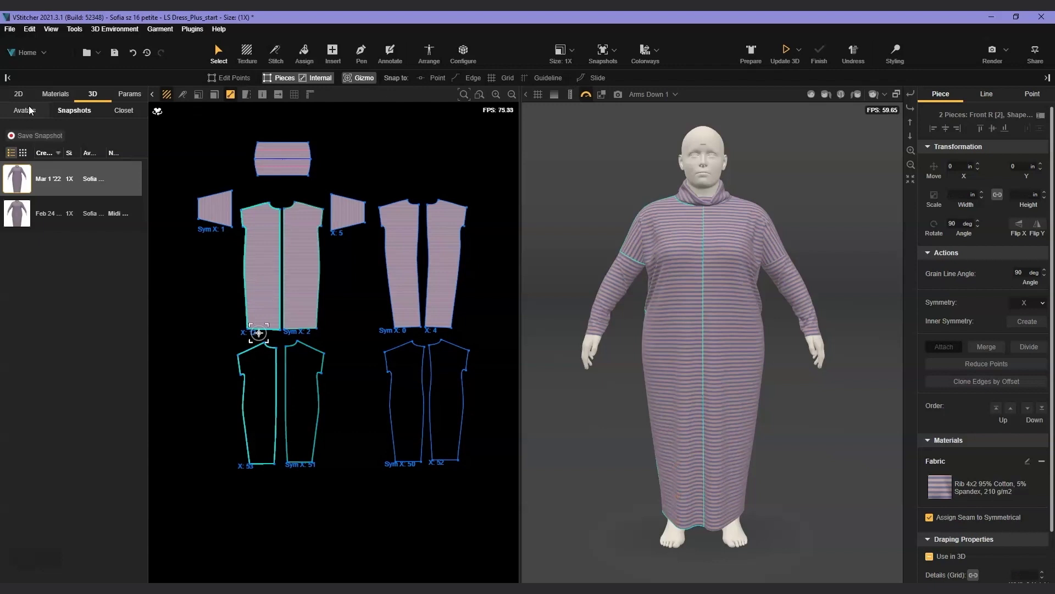
click(18, 94)
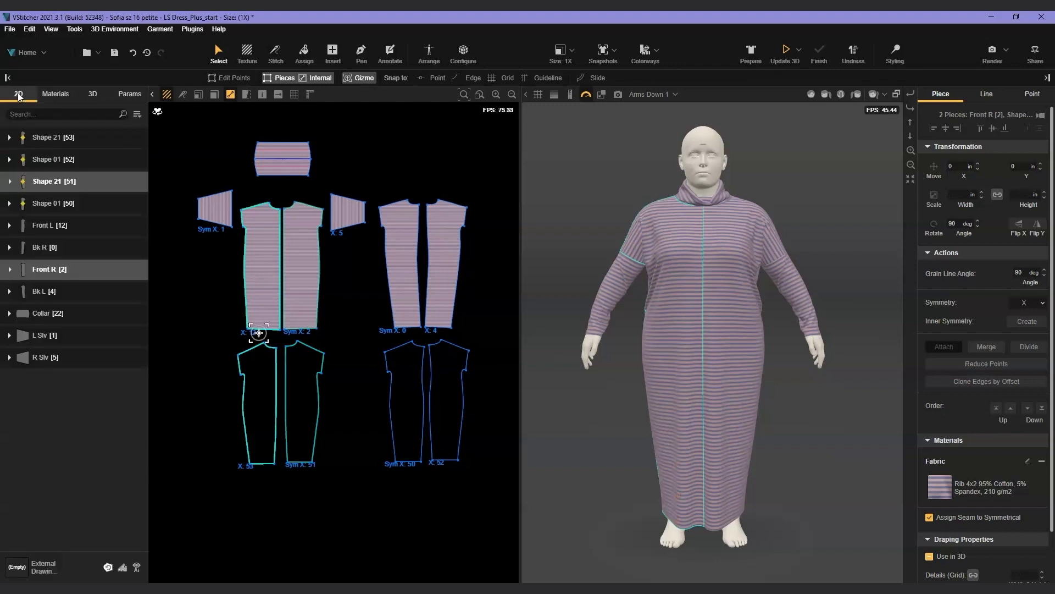
click(136, 114)
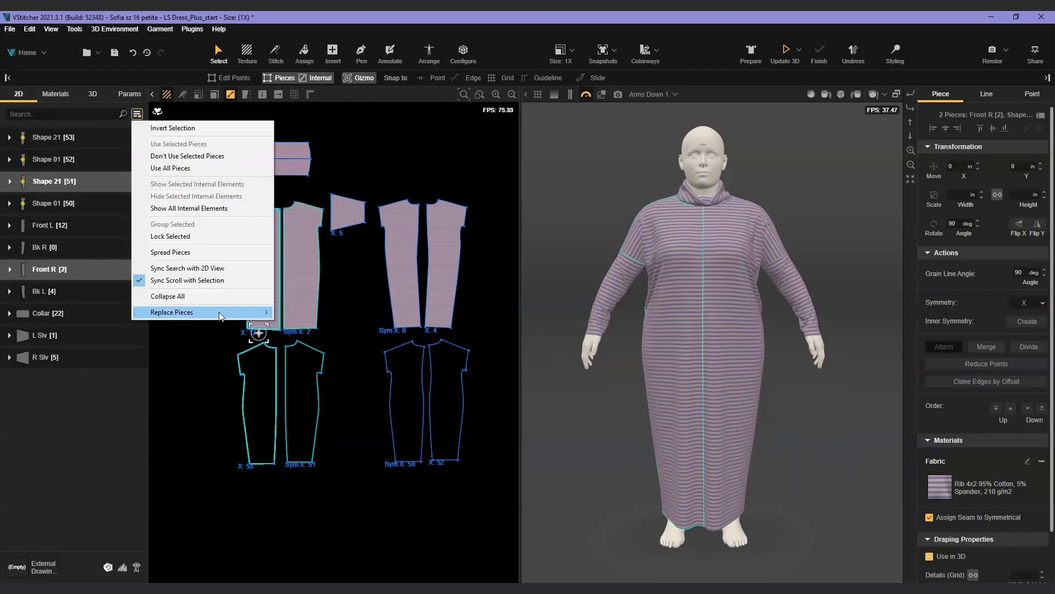
mouse_move(259, 311)
click(322, 325)
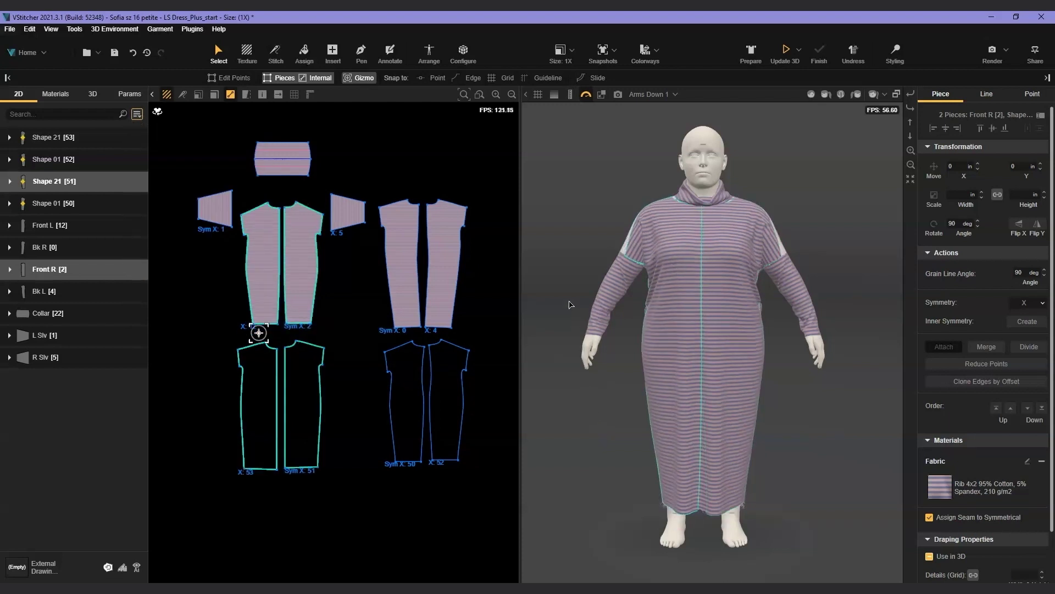
Replace the back piece Bk L with imported piece Shape 01 via Replace Between Pieces.
click(407, 283)
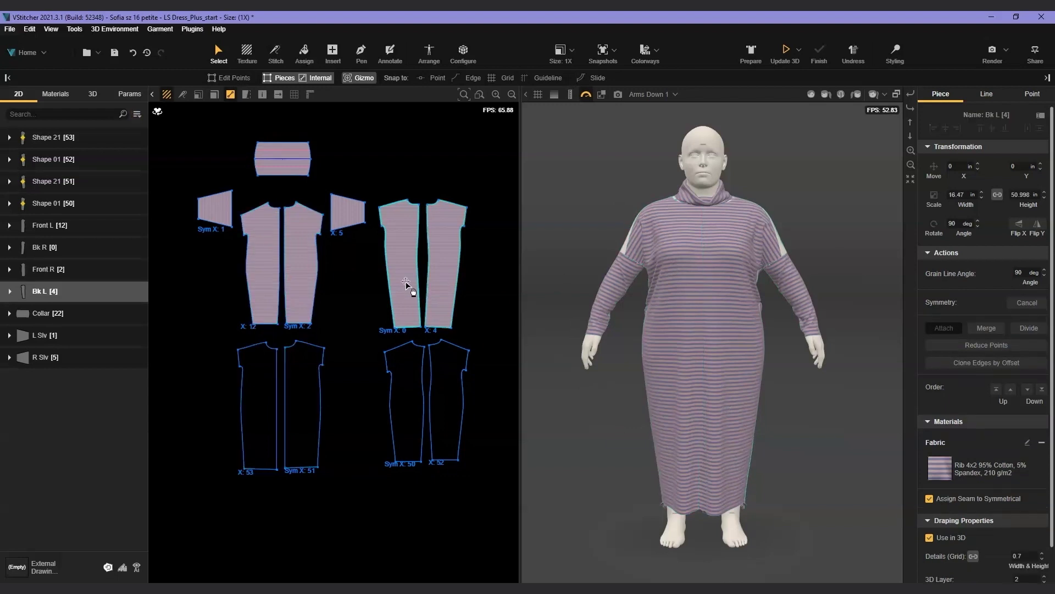
shift+click(413, 396)
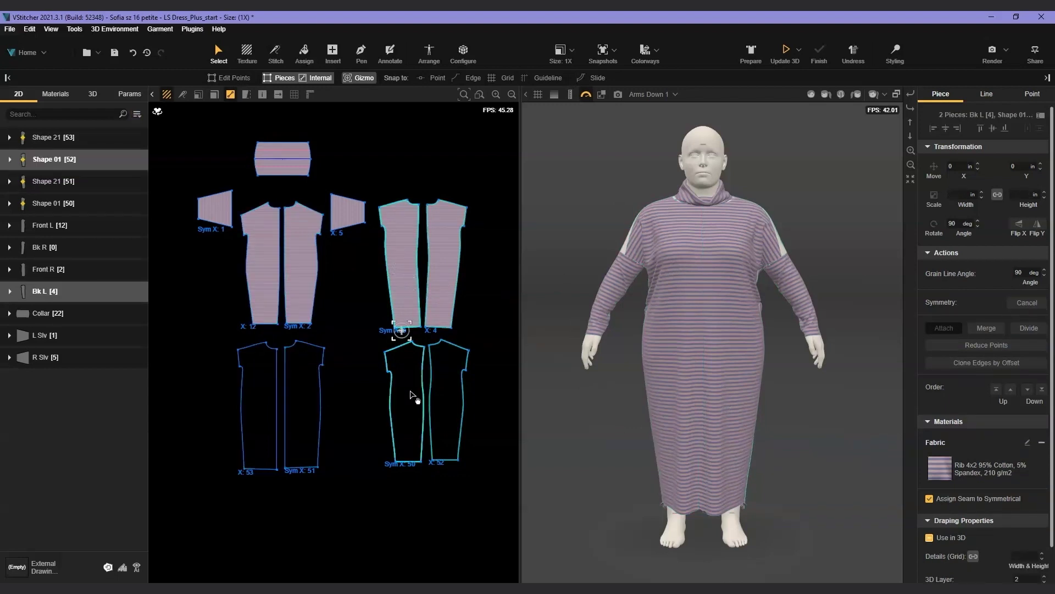
right_click(410, 392)
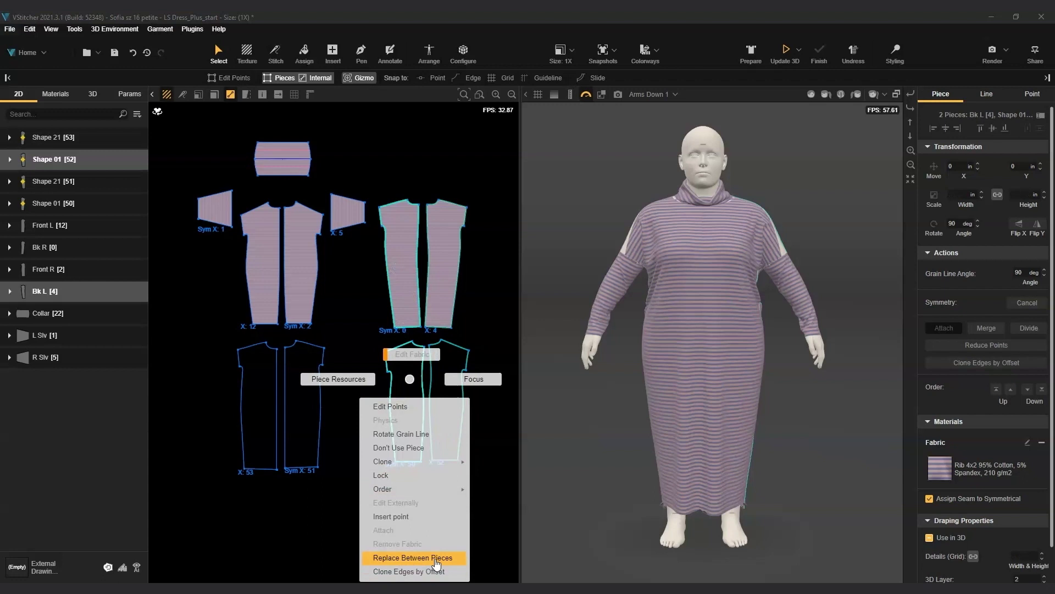
click(413, 557)
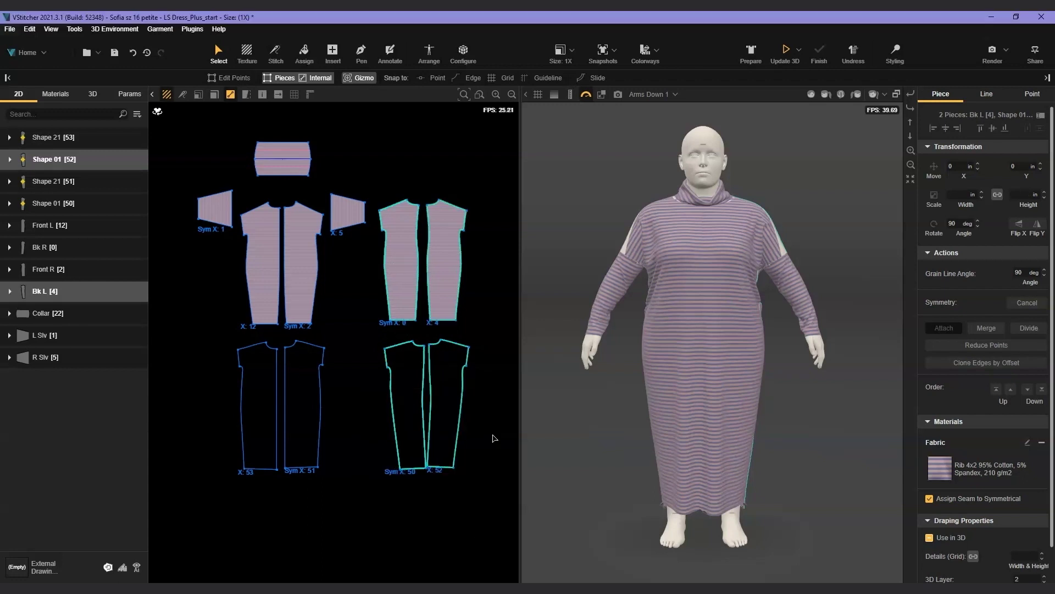
mouse_move(581, 411)
mouse_down()
mouse_move(592, 403)
mouse_move(538, 302)
mouse_move(549, 384)
mouse_move(574, 413)
mouse_up()
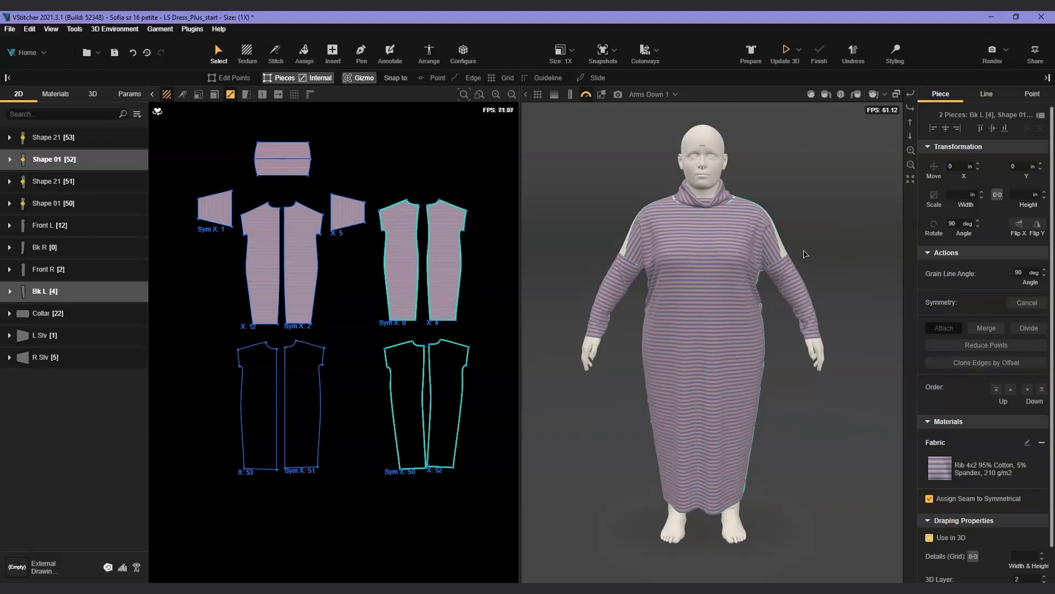
Simulate the dress again in Styling and orbit the avatar to check the mid-calf fit.
click(786, 51)
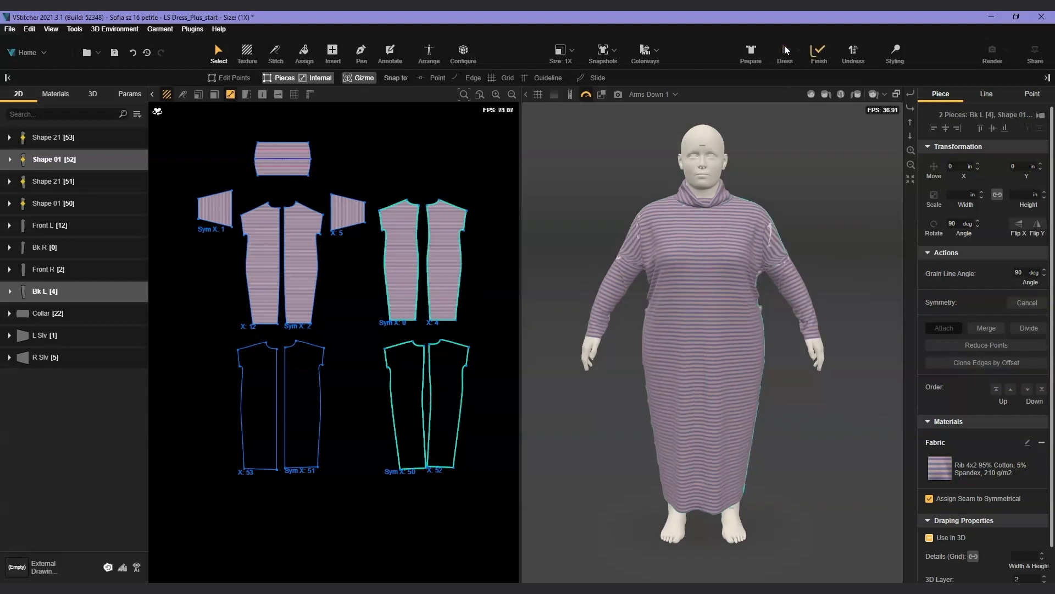
click(895, 54)
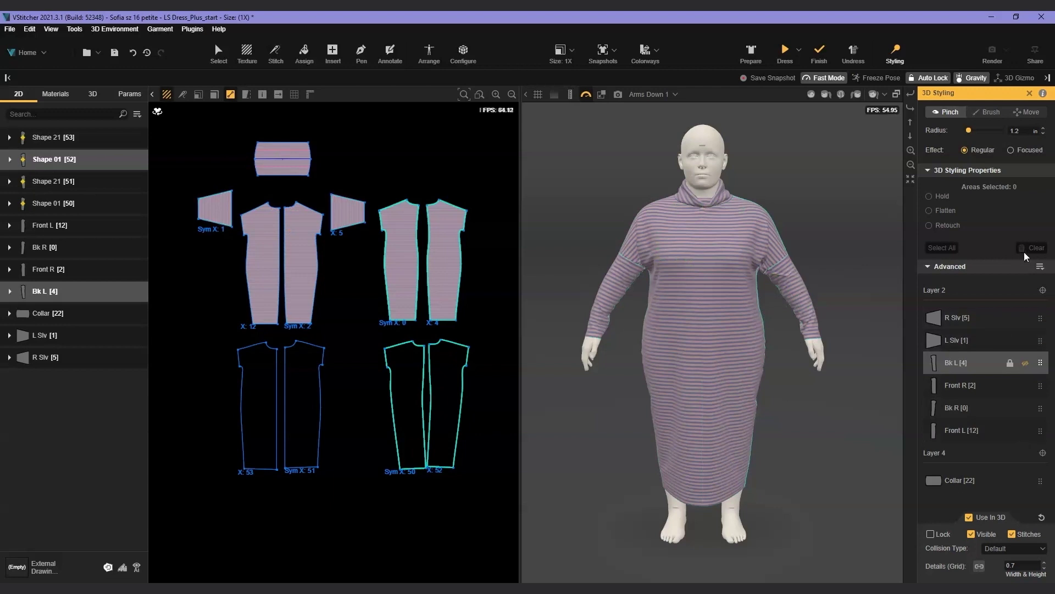
click(1040, 266)
click(786, 51)
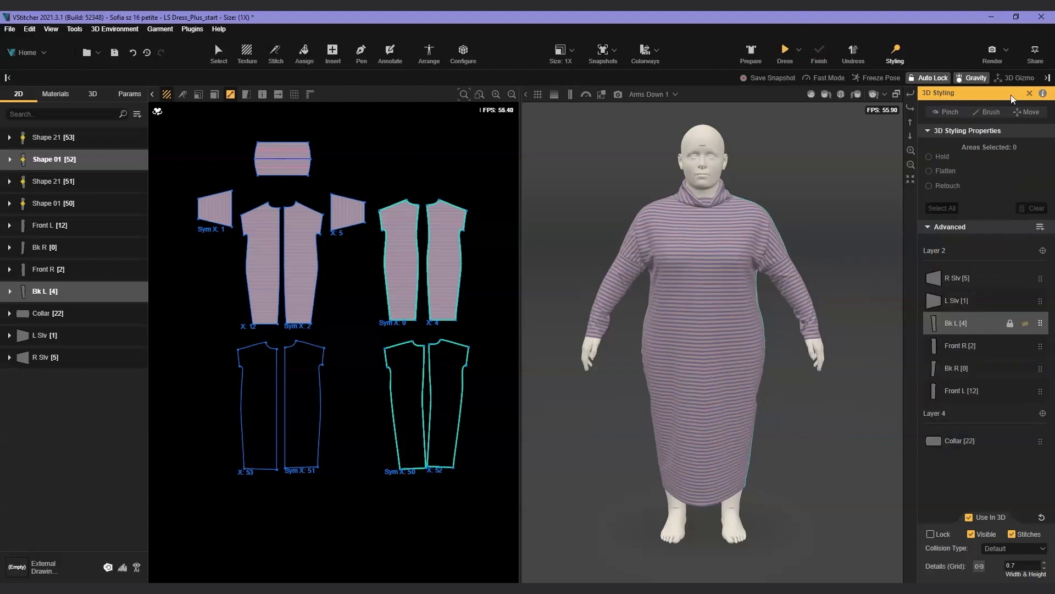
drag(884, 342, 464, 351)
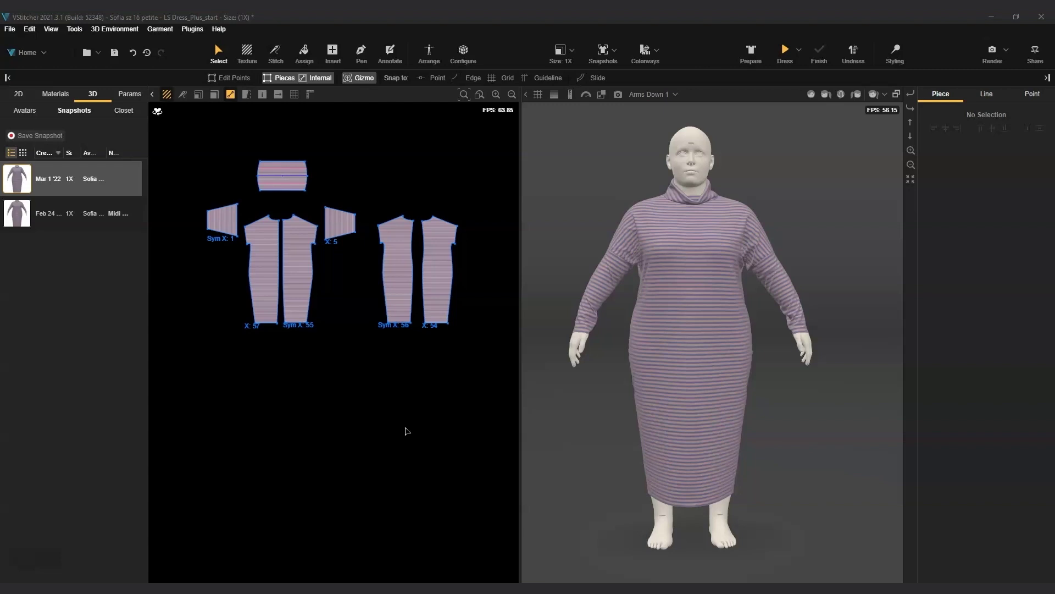
Save the current mid-calf dress as a snapshot named 'Midi'.
click(36, 135)
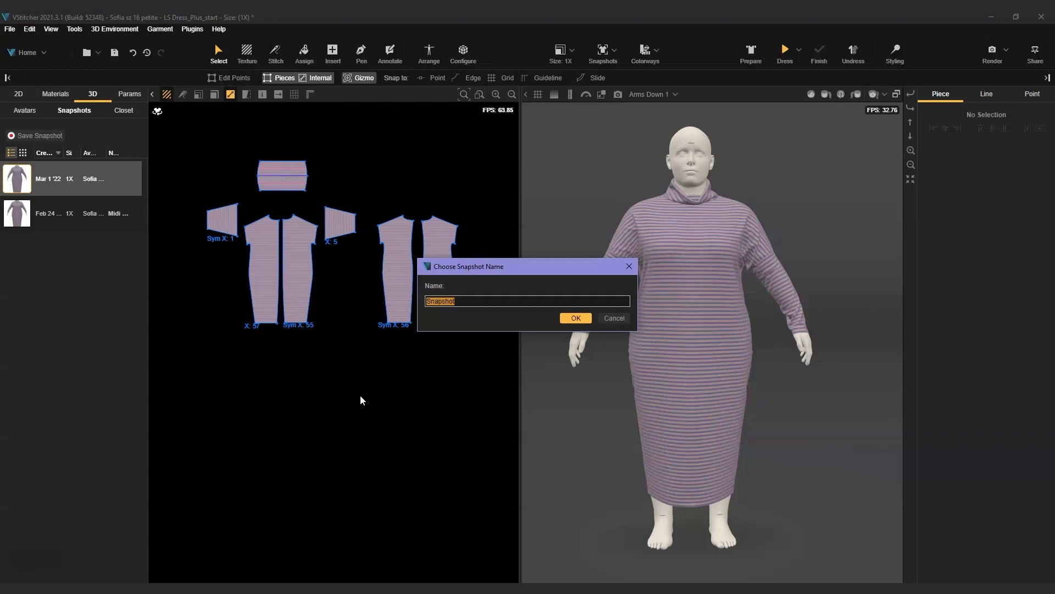
text(Midi)
click(576, 318)
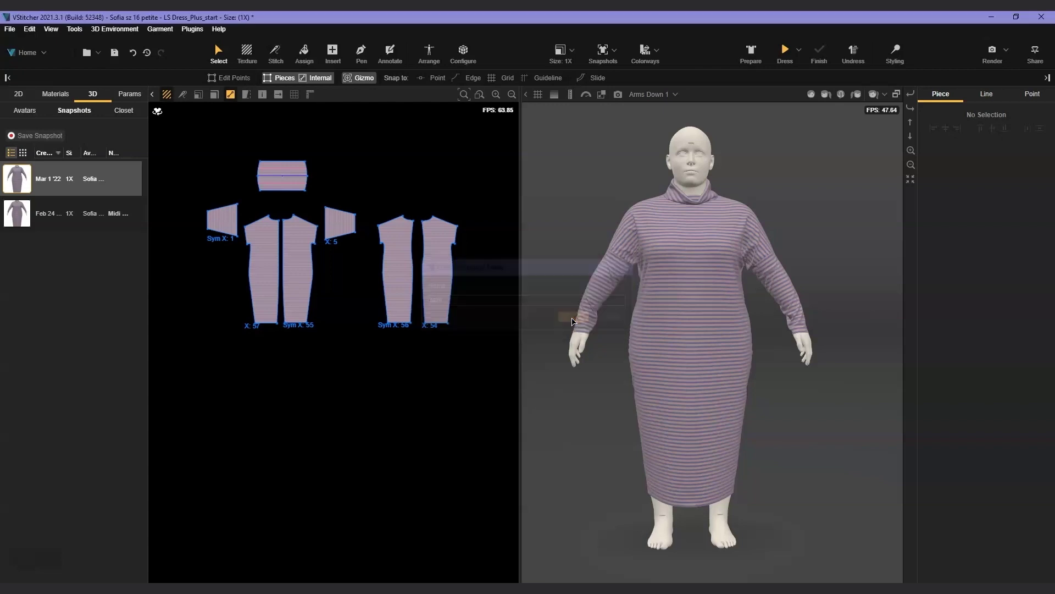
middle_drag(347, 433, 340, 422)
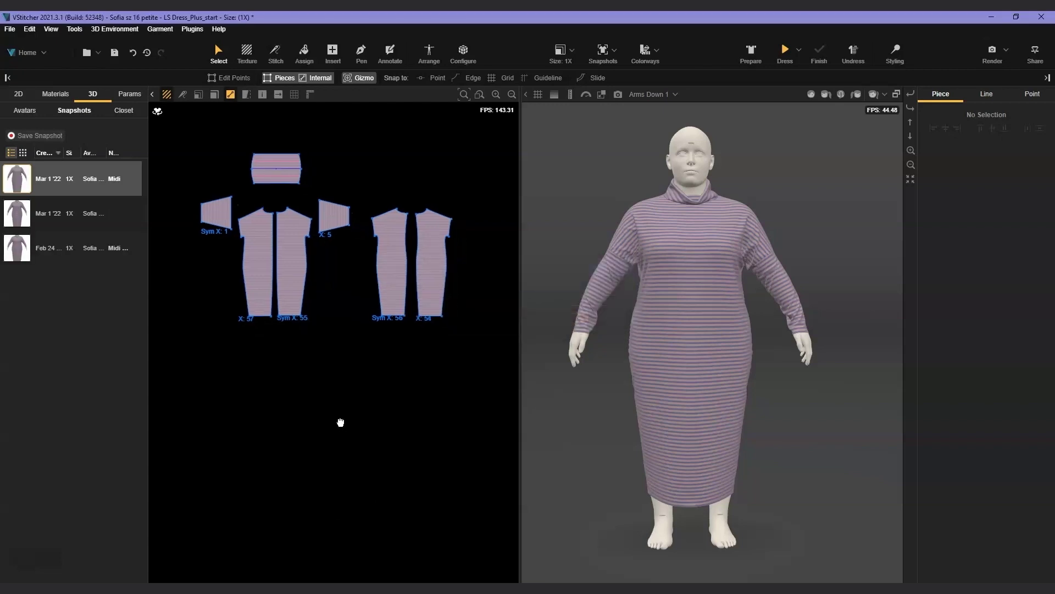
Clone the four front and back body pieces with stitches and place the copies below the originals.
click(278, 272)
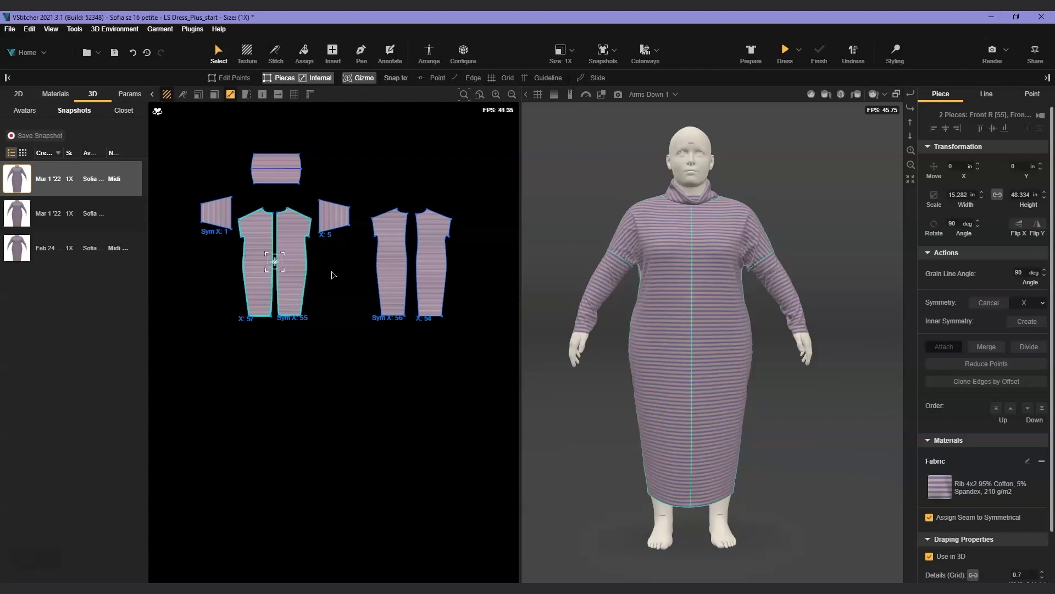
shift+click(395, 284)
shift+click(435, 257)
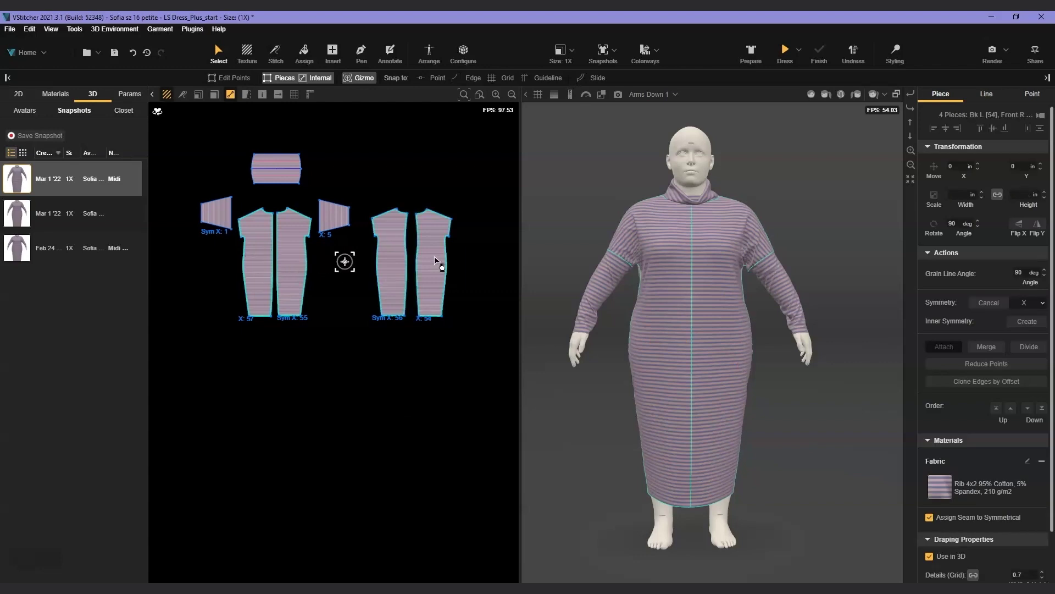
right_click(434, 256)
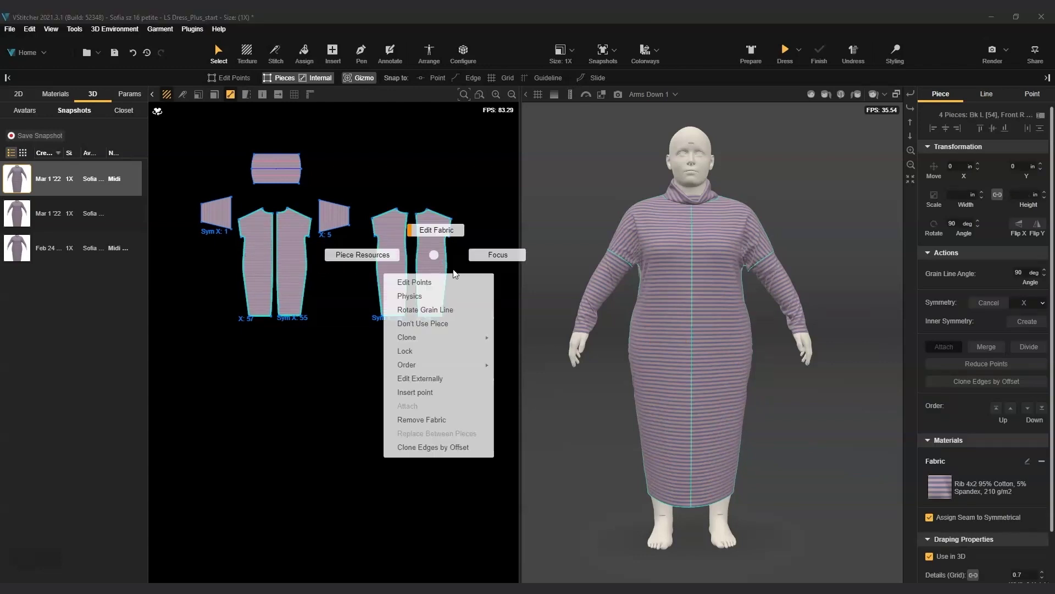
mouse_move(468, 337)
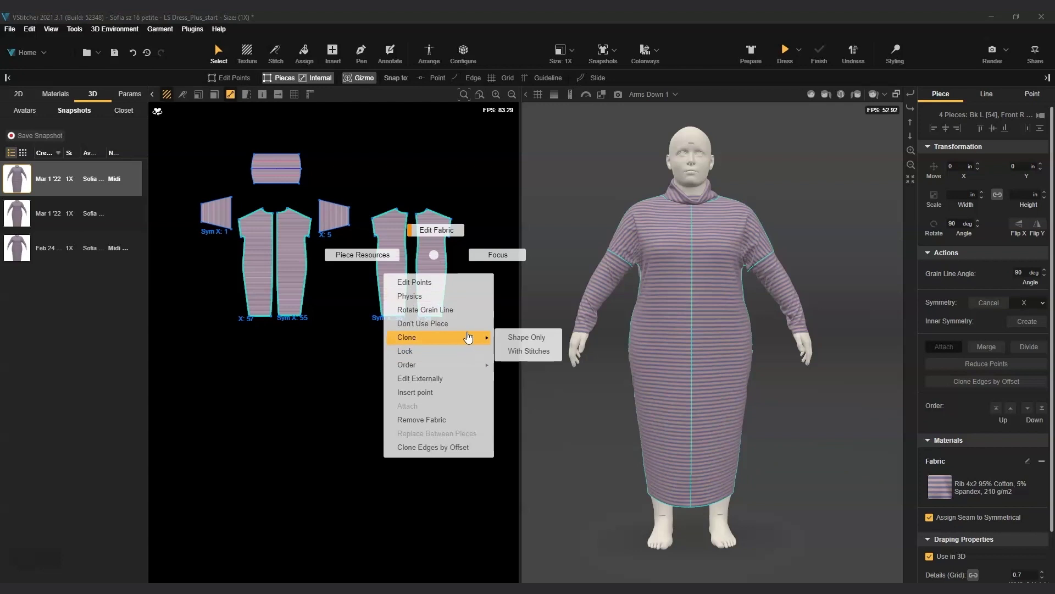
click(528, 351)
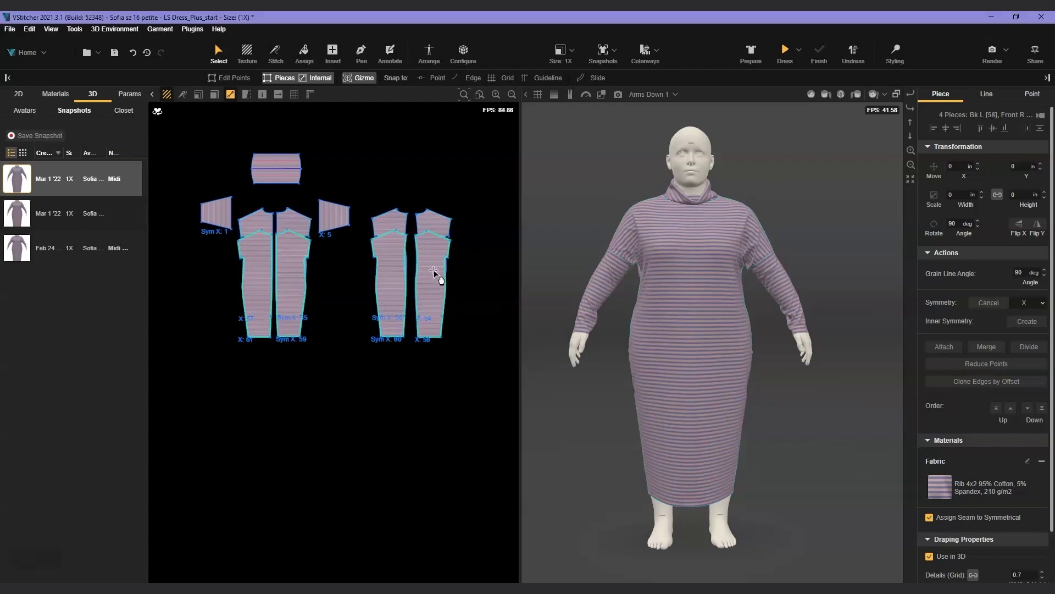
click(442, 428)
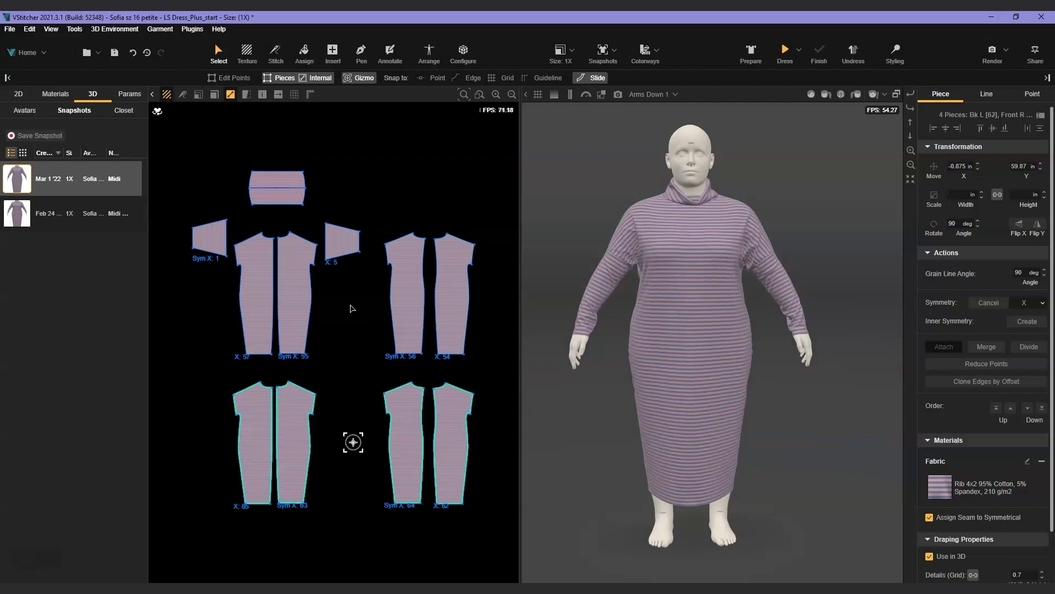
click(286, 308)
Turn off Use in 3D for the original body pieces, leaving the cloned panels around the avatar.
shift+click(427, 322)
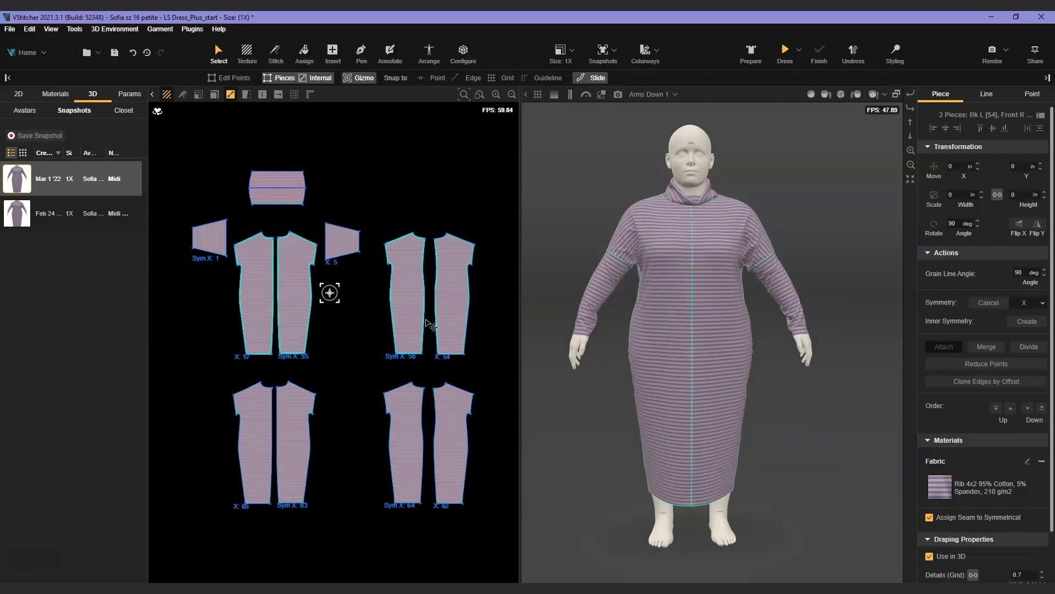
shift+click(450, 322)
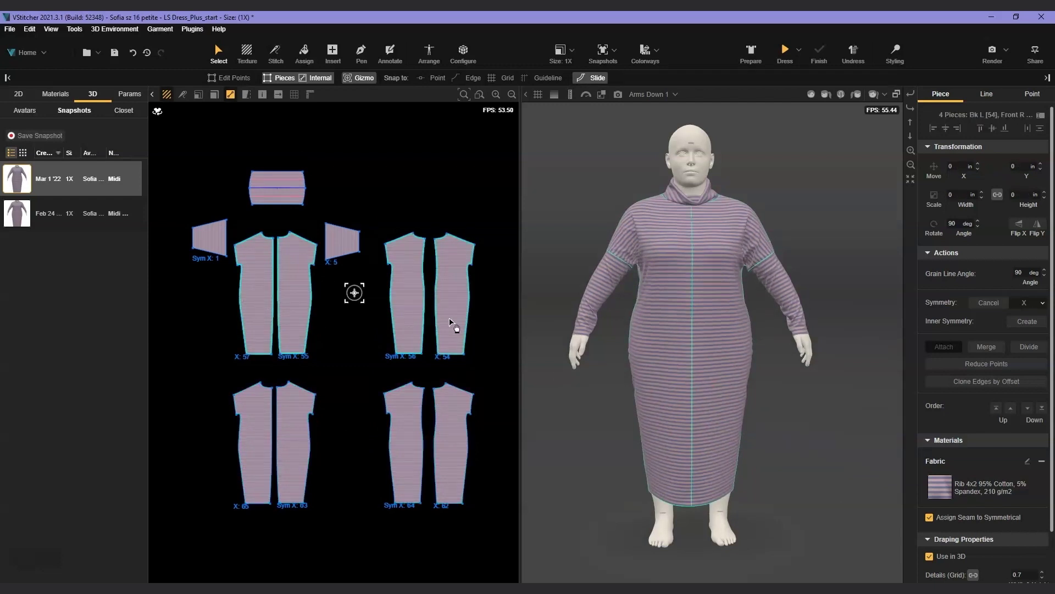
click(929, 556)
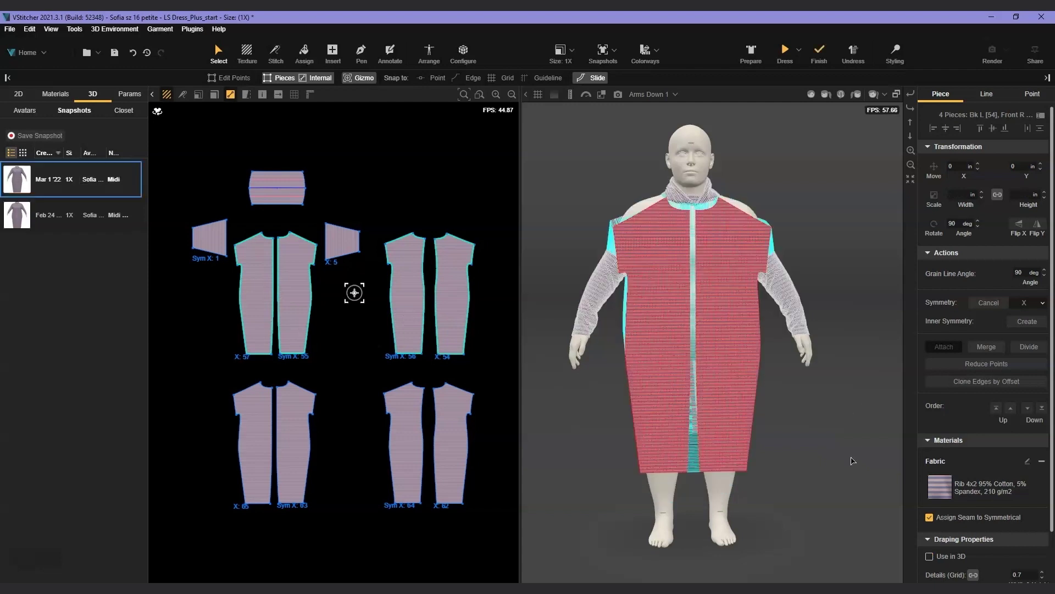
scroll(788, 411, down, 3)
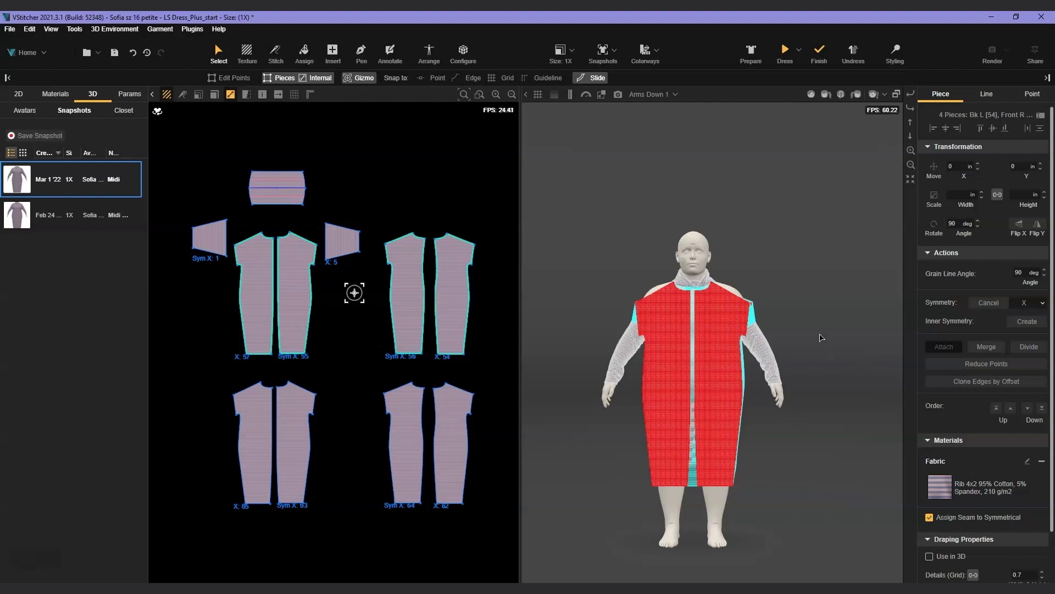
drag(812, 332, 807, 356)
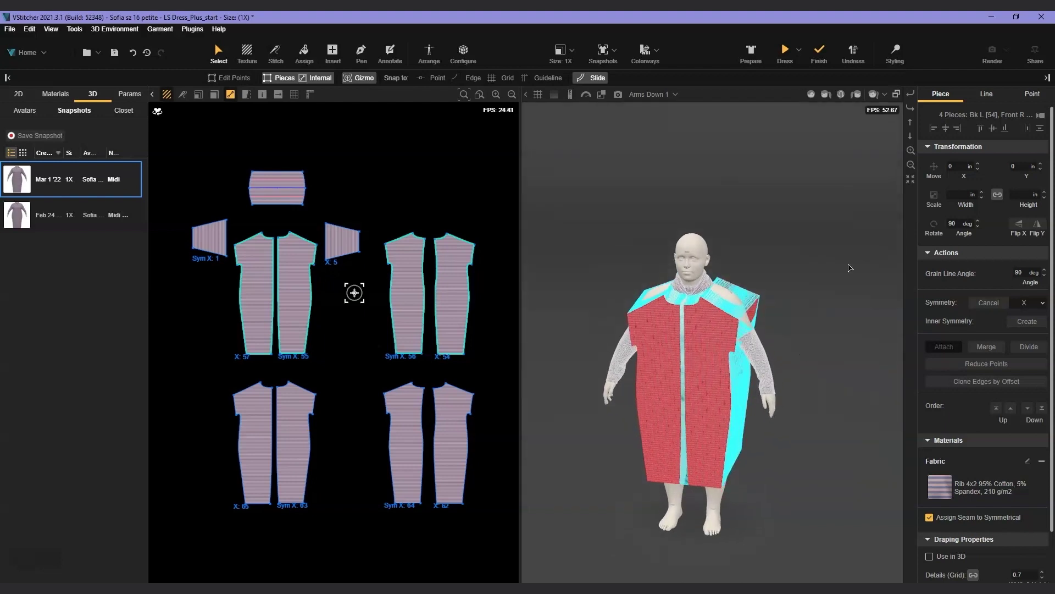
click(903, 51)
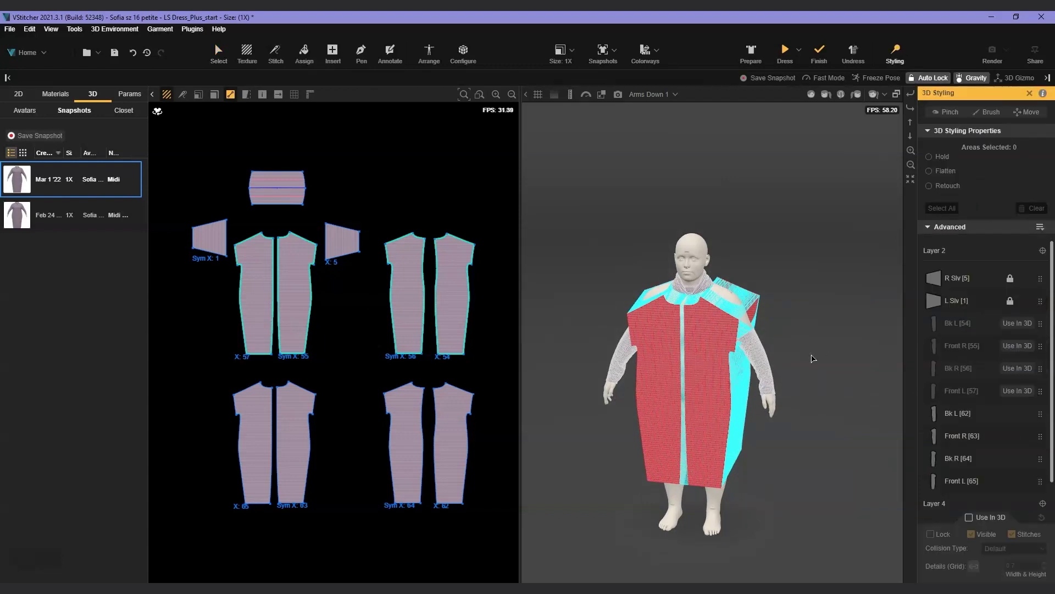
Drape the cloned pieces into the dress, apply Clear Styling to remove sleeve locks, and exit Styling.
mouse_move(819, 413)
mouse_down()
mouse_move(850, 403)
mouse_move(830, 401)
mouse_up()
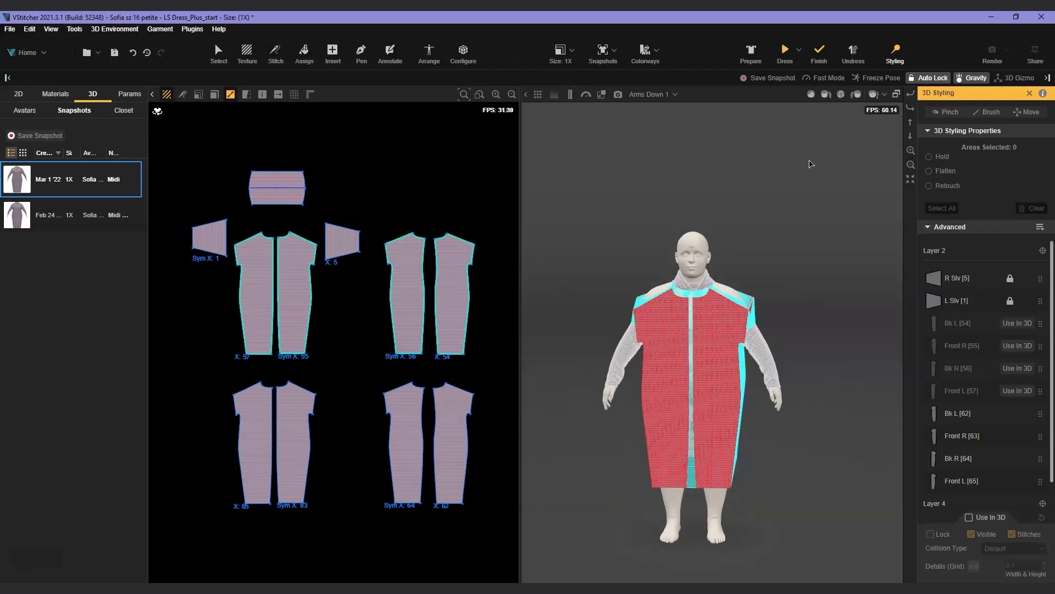
click(785, 50)
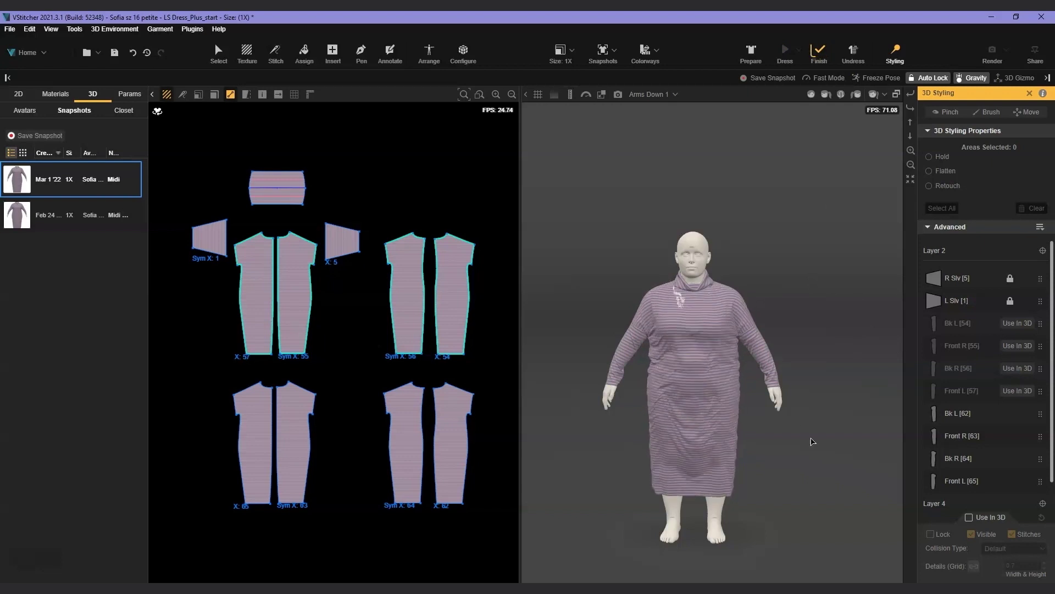
scroll(778, 391, up, 3)
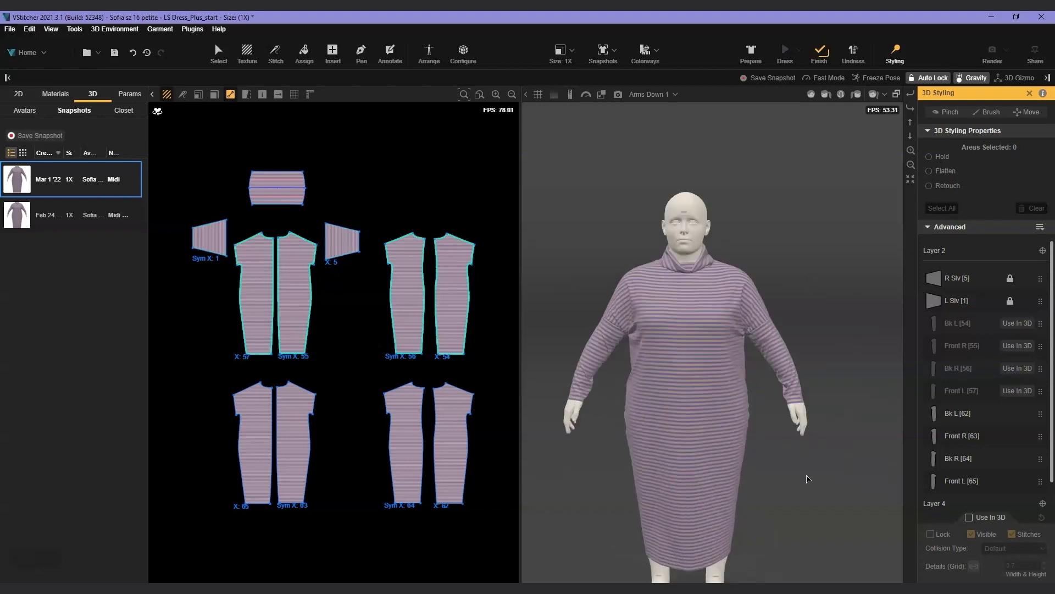
click(1040, 228)
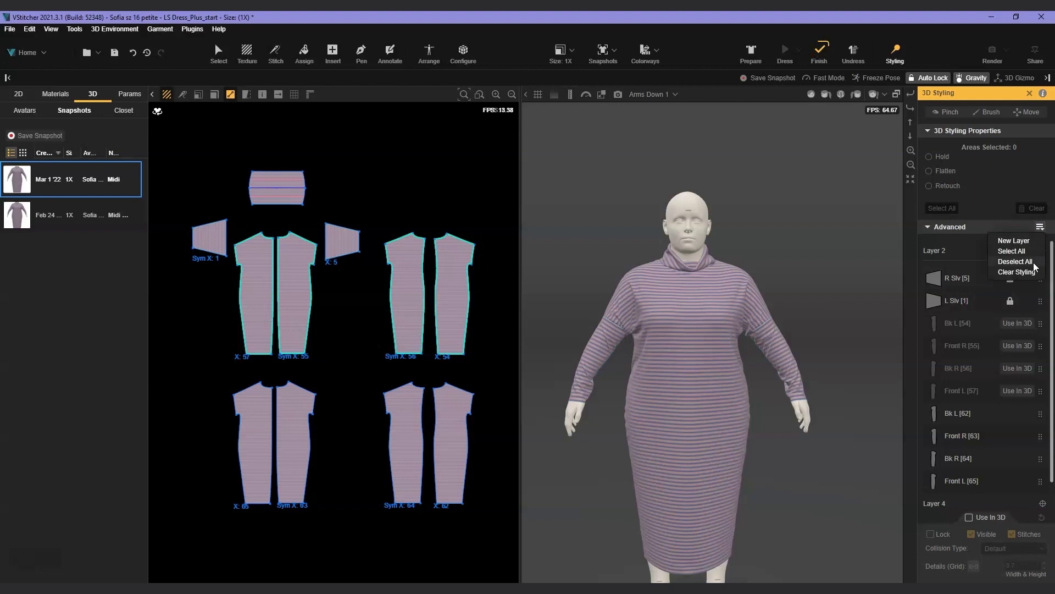
click(1017, 270)
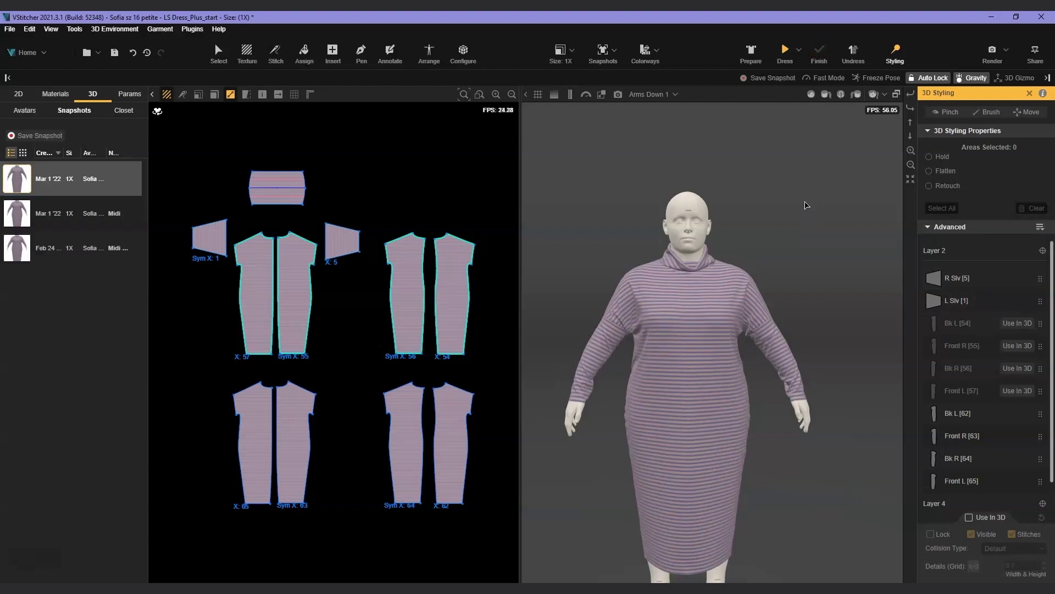
key(Escape)
scroll(794, 415, down, 3)
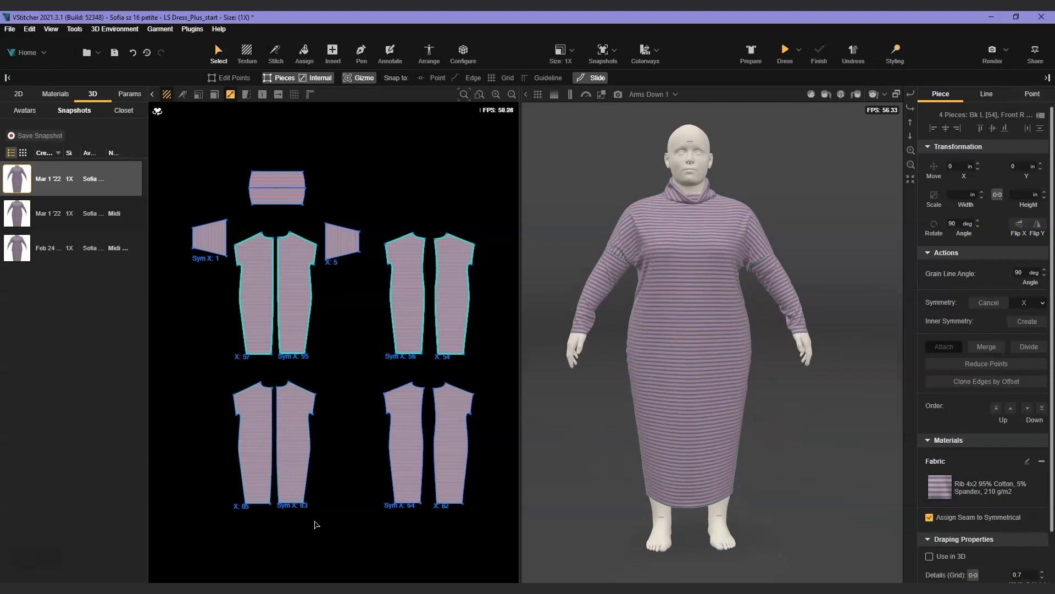
Slide both cloned hem edges by -12 and update 3D so the dress ends at the knee.
click(263, 495)
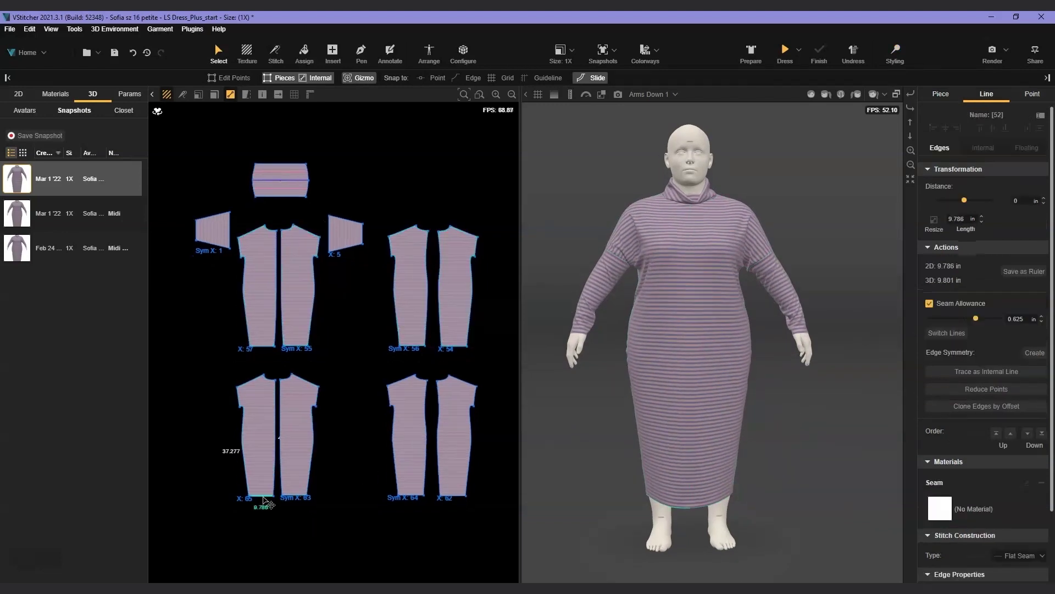
shift+click(413, 496)
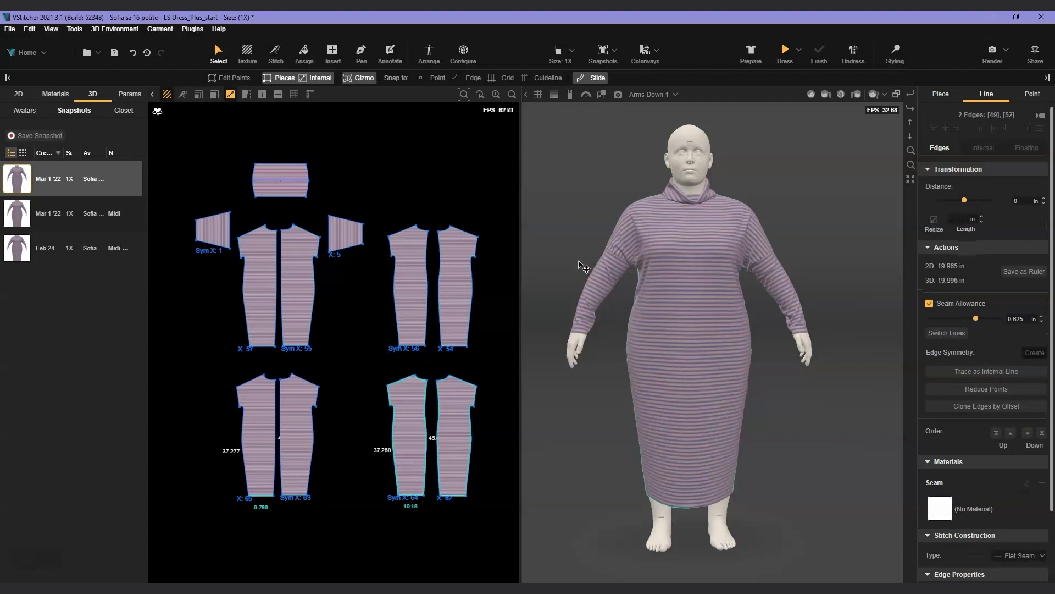
click(589, 79)
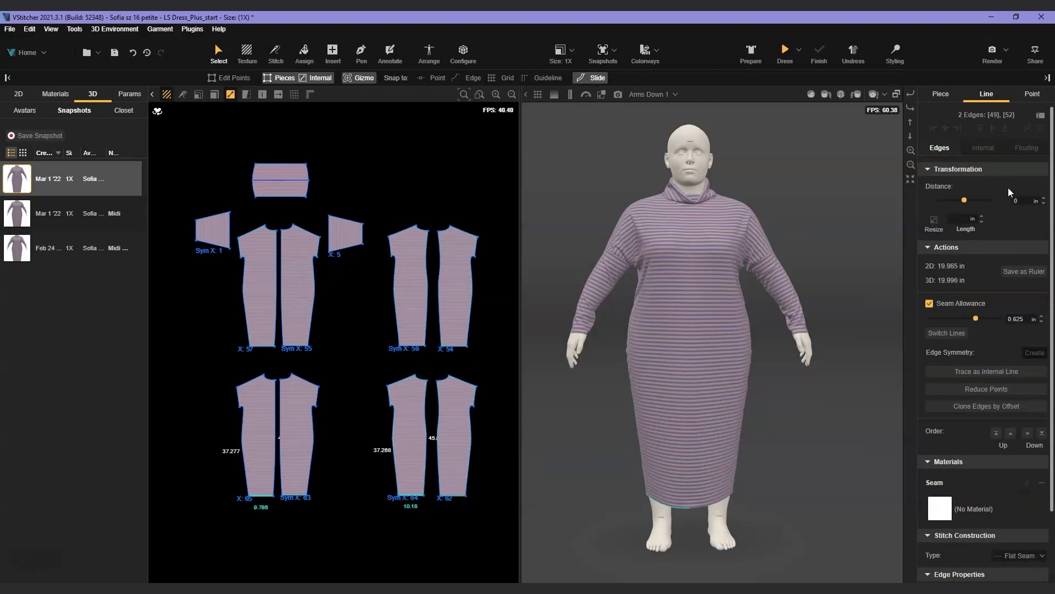
click(1026, 200)
text(-12)
key(Return)
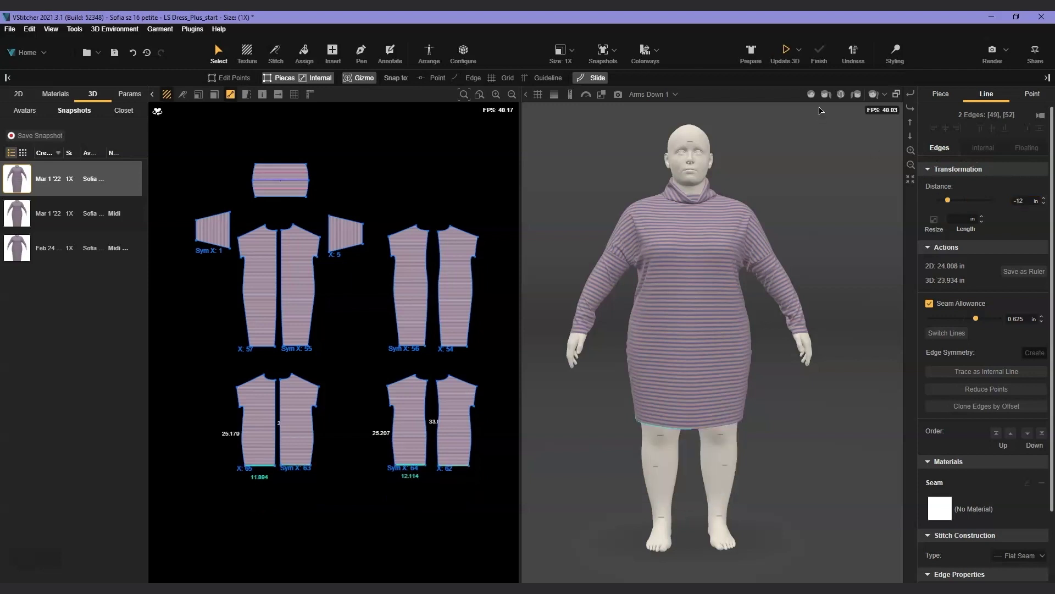
click(786, 52)
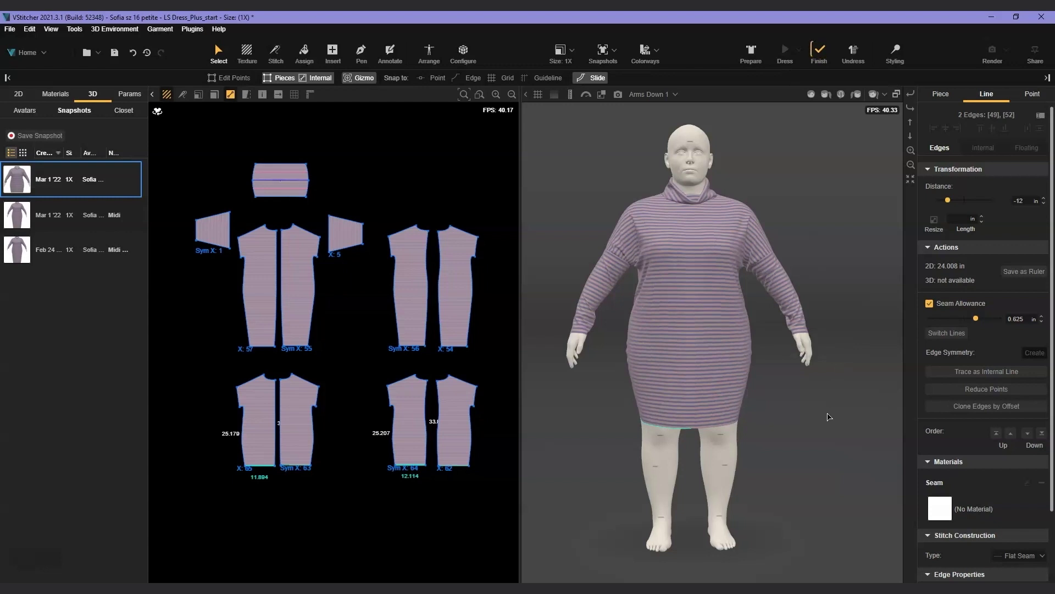
Save the knee-length dress as a snapshot named 'Knee'.
click(38, 135)
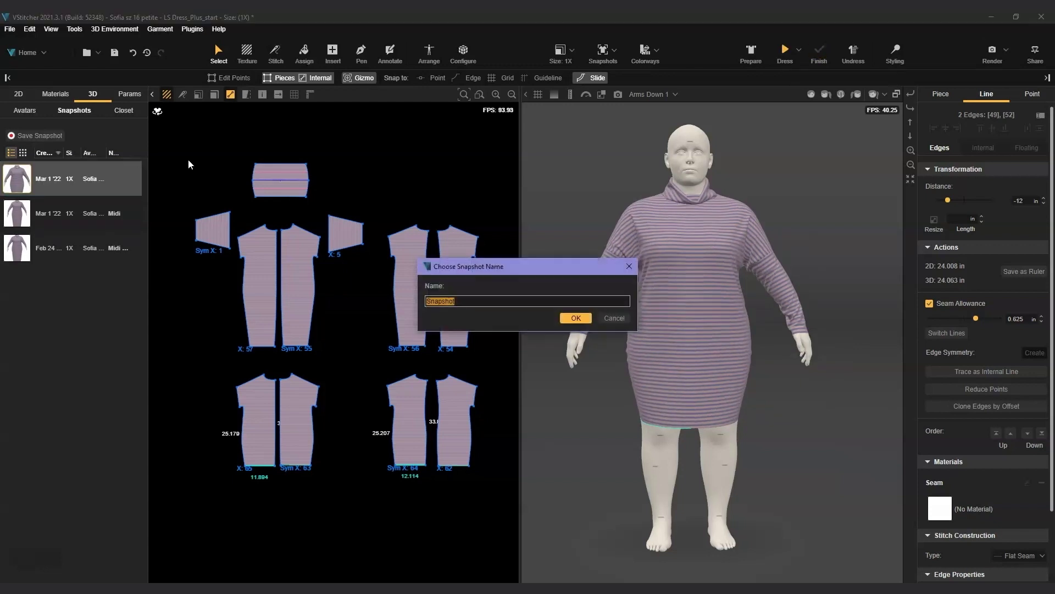
text(Knee)
click(583, 319)
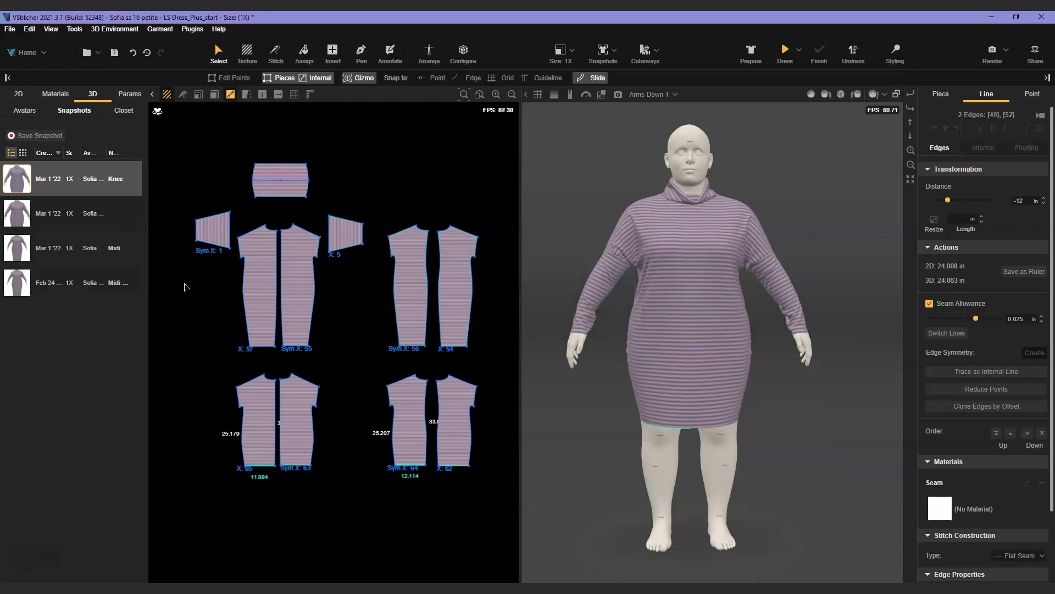
click(813, 95)
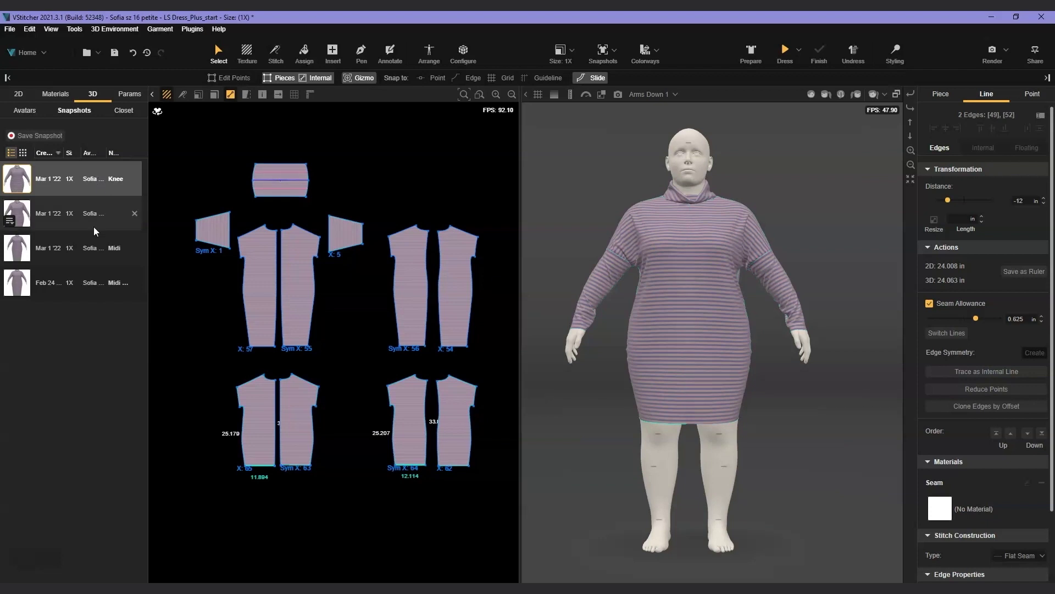